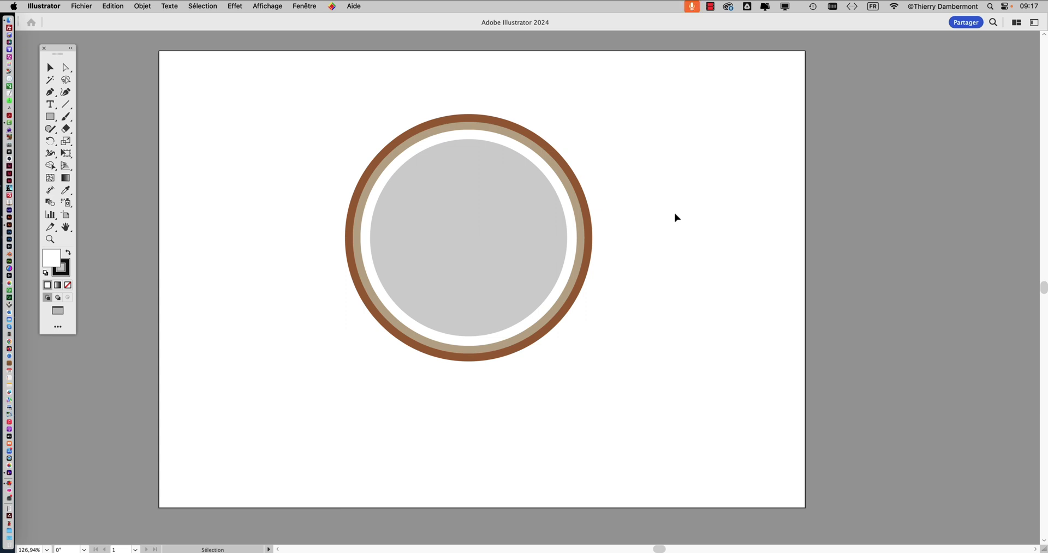
- Draw a rectangle overlapping the upper-left part of the concentric rings and remove its stroke
left_click(49, 116)
mouse_move(227, 140)
left_mouse_down()
mouse_move(376, 248)
mouse_move(403, 244)
left_mouse_up()
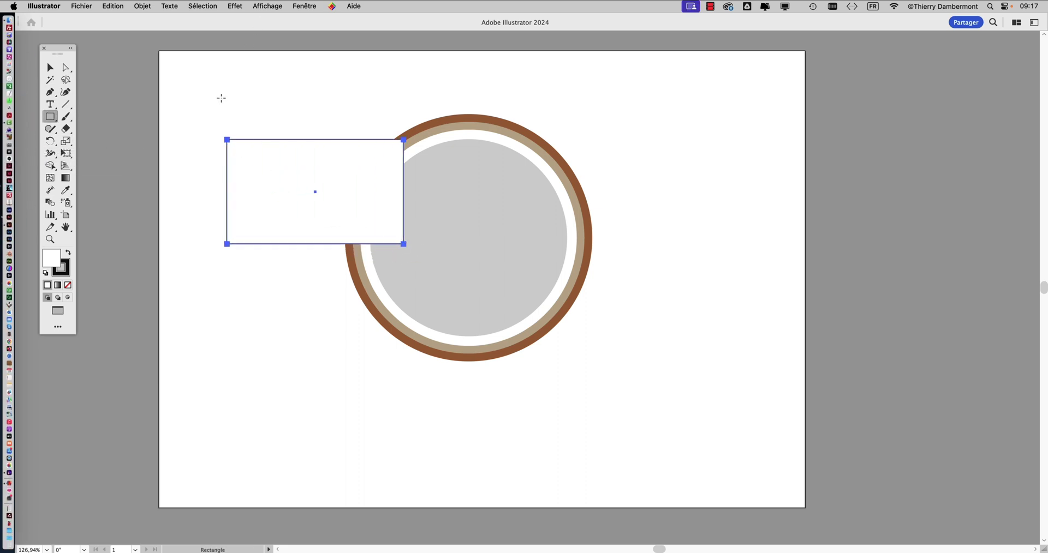
left_click(64, 276)
left_click(68, 285)
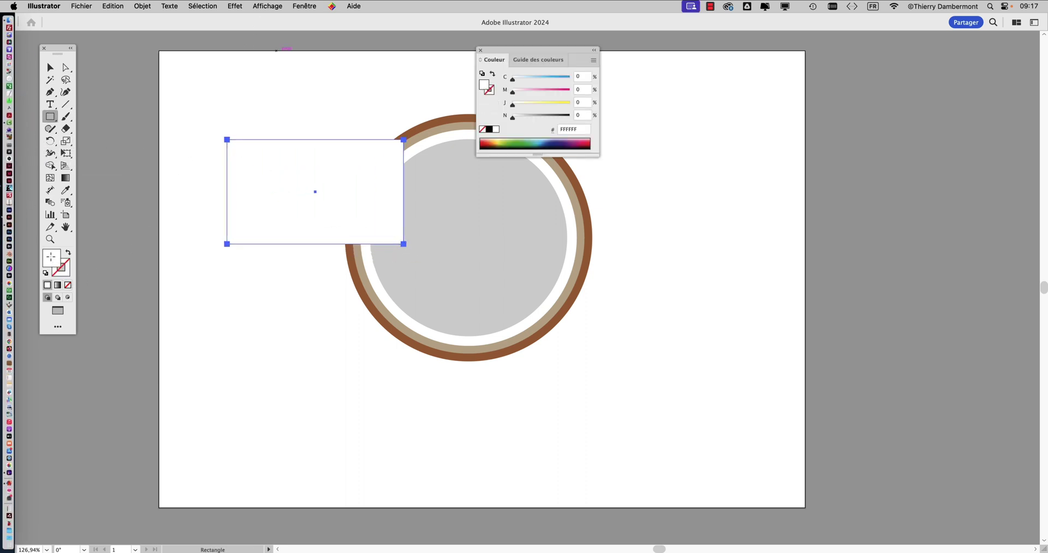
- Fill the rectangle with the blue swatch C 70, M 15, J 0, N 0 and move the colour panels off the artwork
left_click(304, 6)
scroll(350, 371, "down", 1)
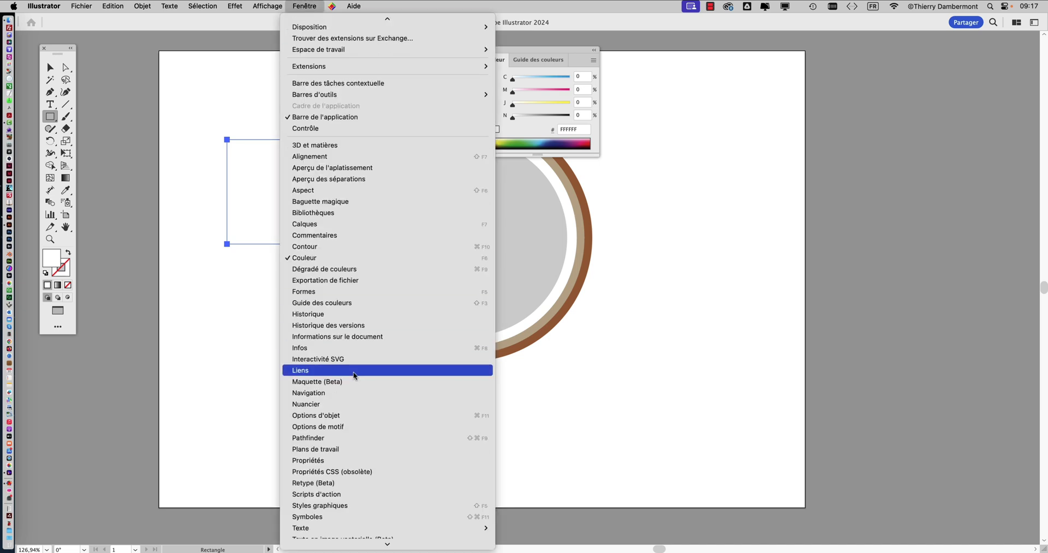
left_click(345, 403)
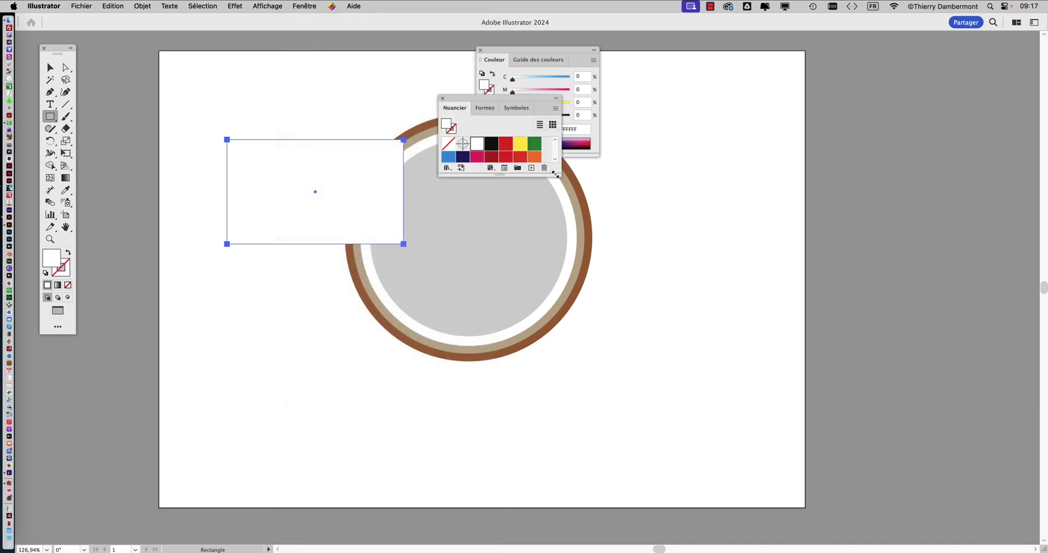
left_click_drag(558, 174, 705, 310)
left_click(534, 158)
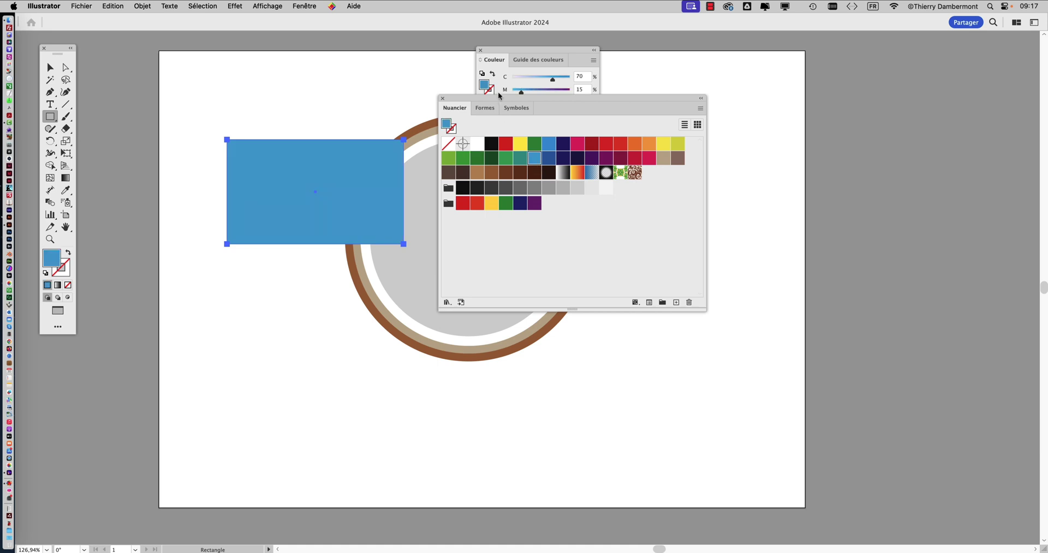
left_click_drag(498, 102, 786, 145)
left_click_drag(485, 50, 684, 48)
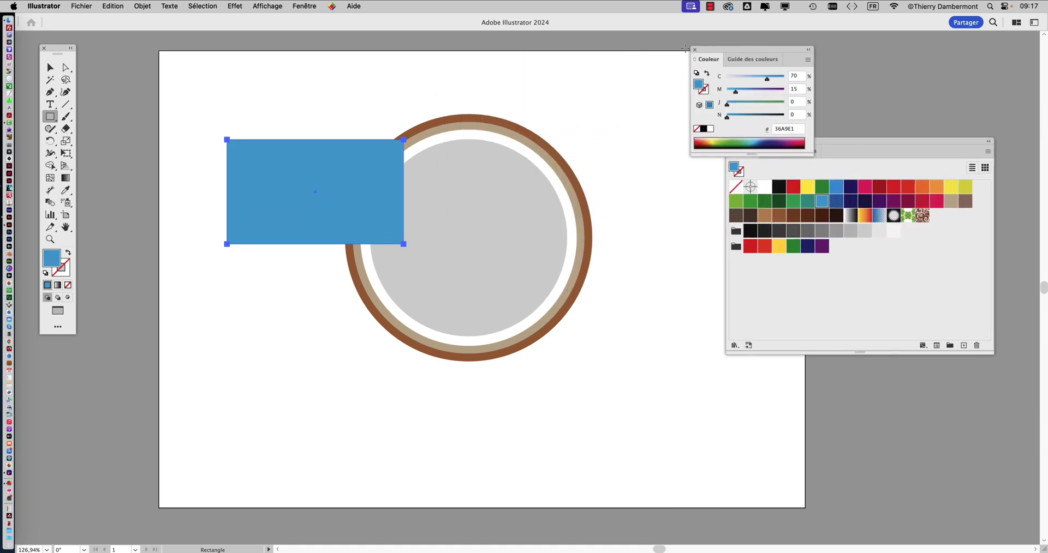
- Send the blue rectangle behind all the rings and reposition it slightly higher and further to the right
left_click(142, 6)
mouse_move(164, 33)
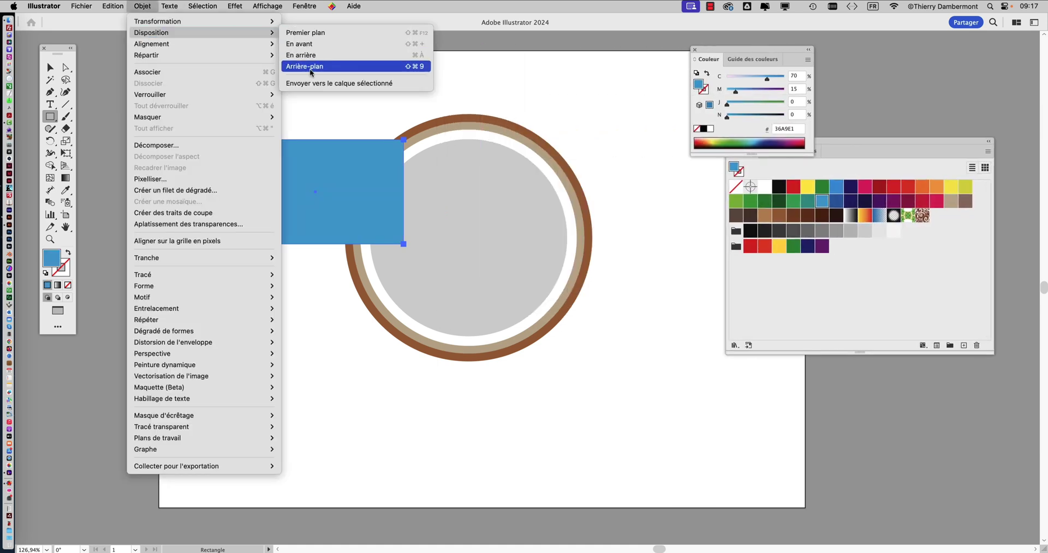
left_click(328, 71)
key("super+shift+bracketleft")
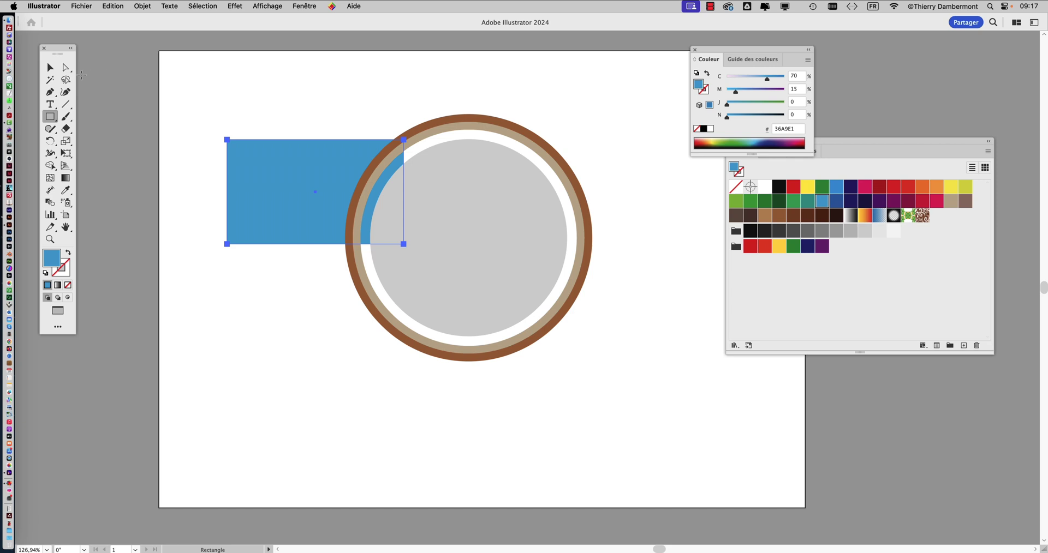
left_click(51, 67)
left_click_drag(297, 189, 311, 170)
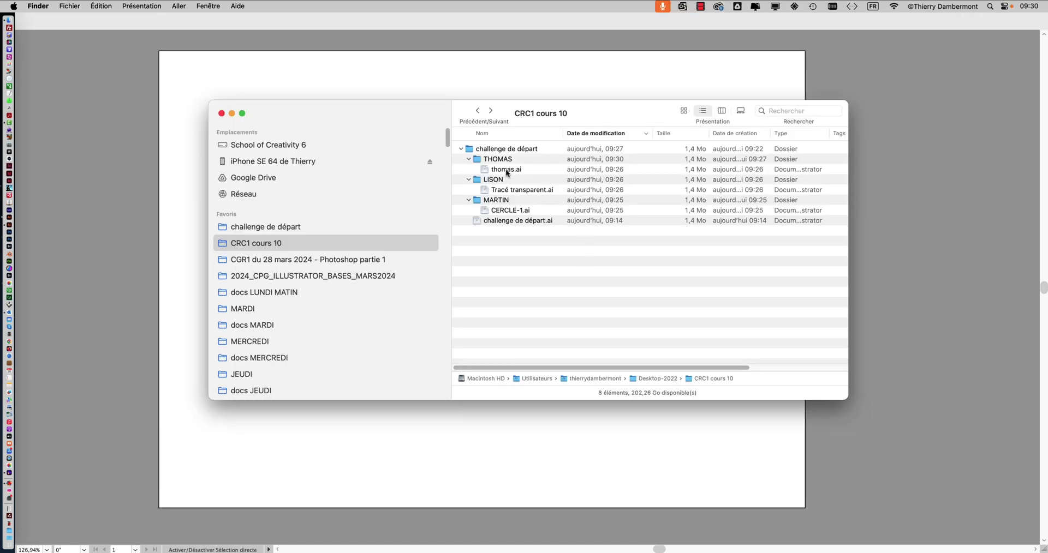
- Open the first student's Illustrator file from the challenge de départ folder and display its artwork as outlines
left_click(505, 169)
left_click_drag(513, 170, 25, 229)
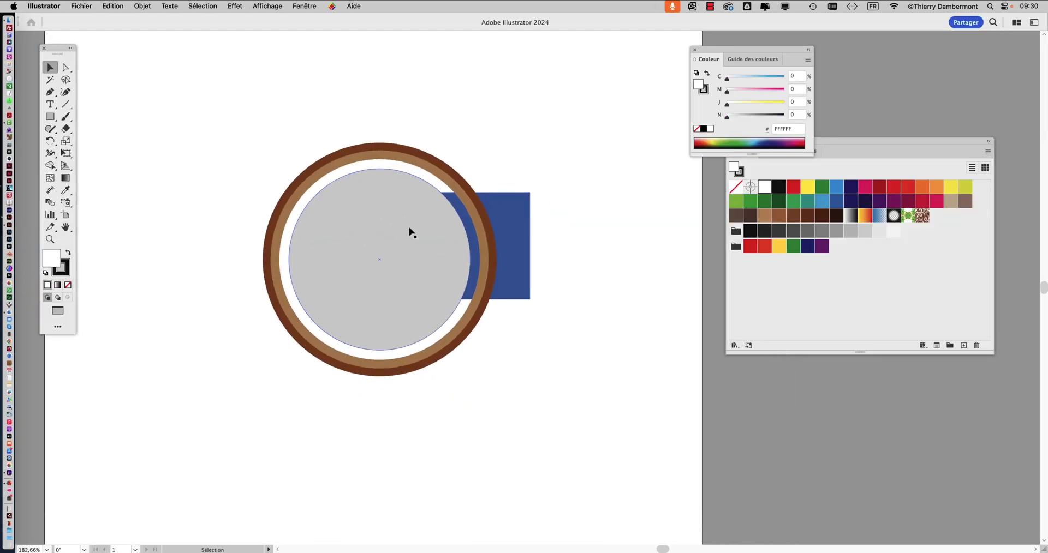
left_click(376, 205)
key("super+y")
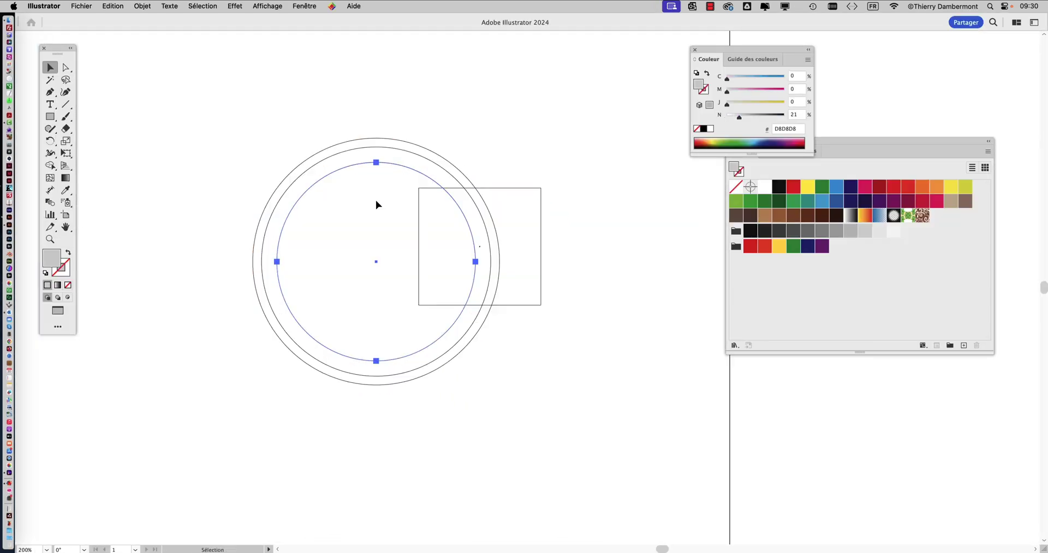
scroll(577, 184, "right", 5)
scroll(577, 183, "down", 2)
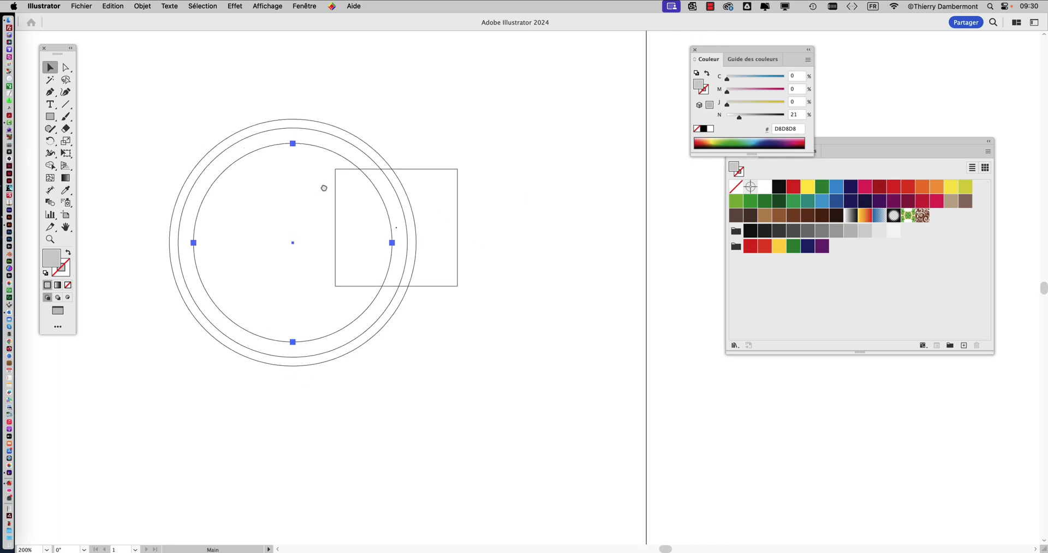
- Show the Calques panel as an enlarged floating panel beside the artwork
left_click(300, 7)
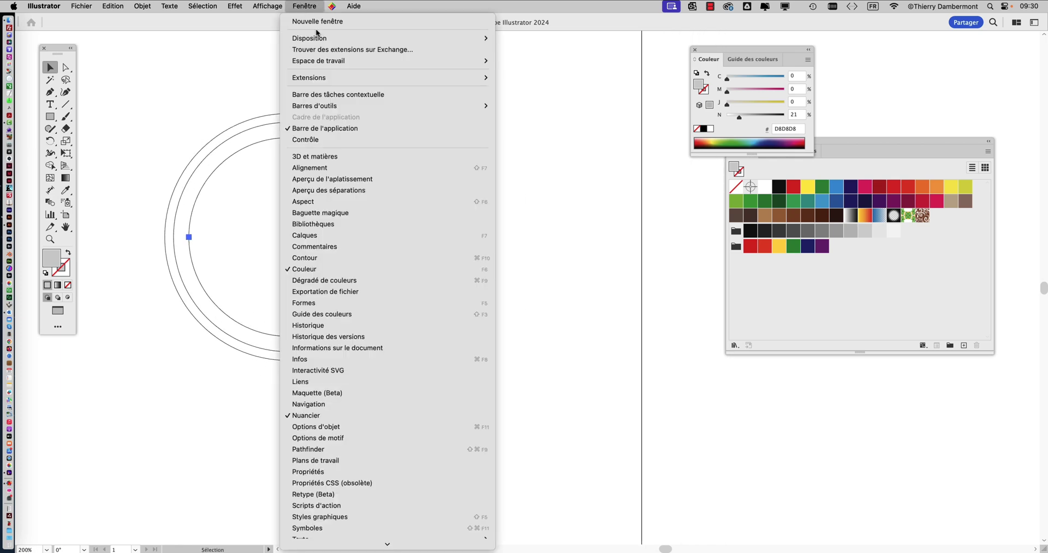
left_click(421, 240)
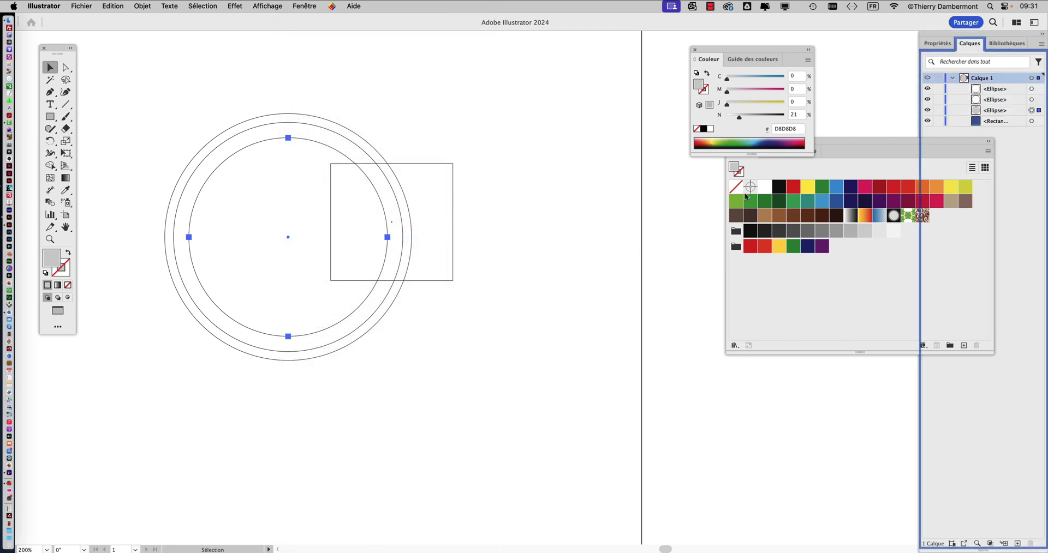
left_click_drag(934, 43, 500, 78)
left_click_drag(595, 160, 665, 288)
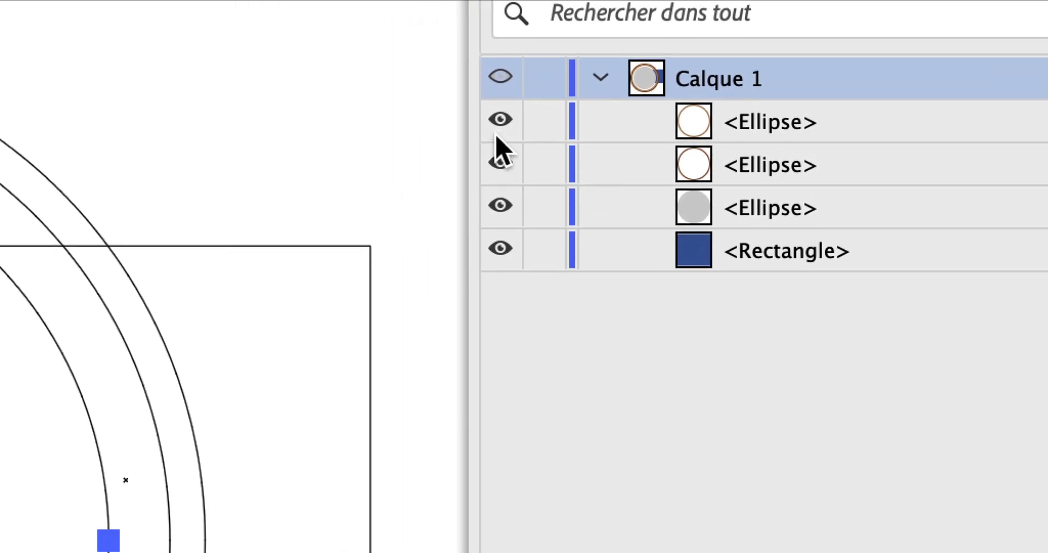
- Toggle the visibility of the three ellipses in Calque 1 to check which circle each entry represents
left_click(292, 103)
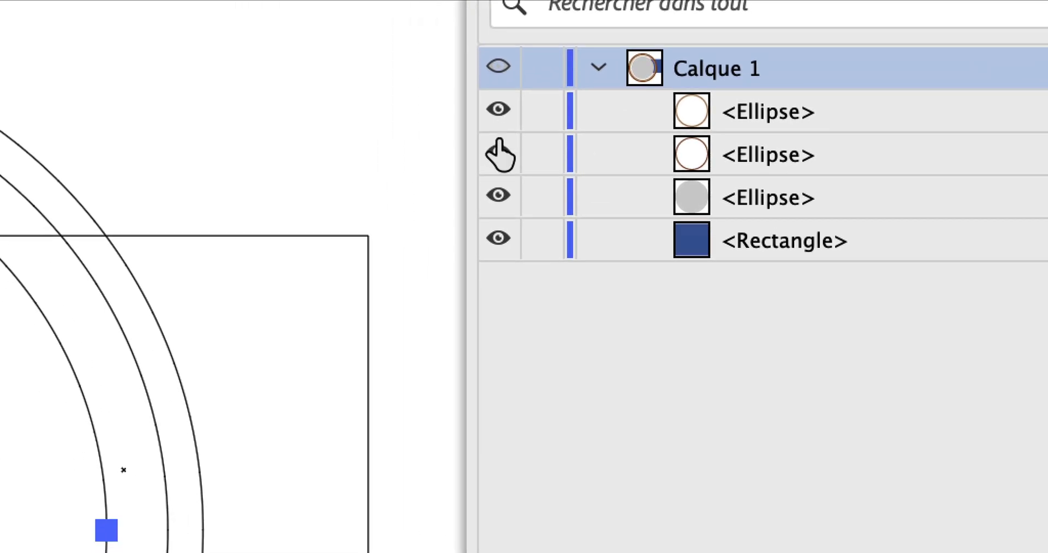
left_click(497, 143)
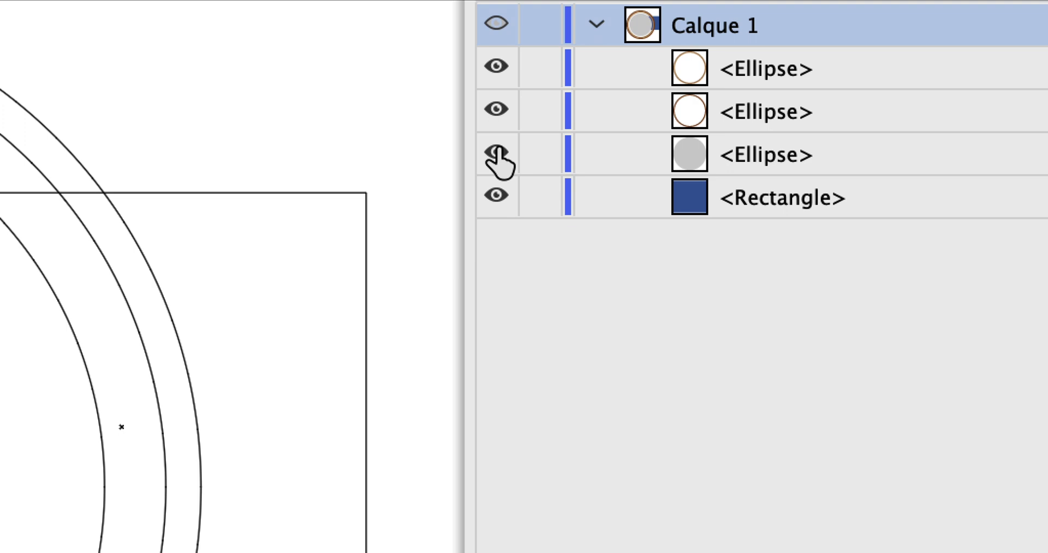
left_click(496, 156)
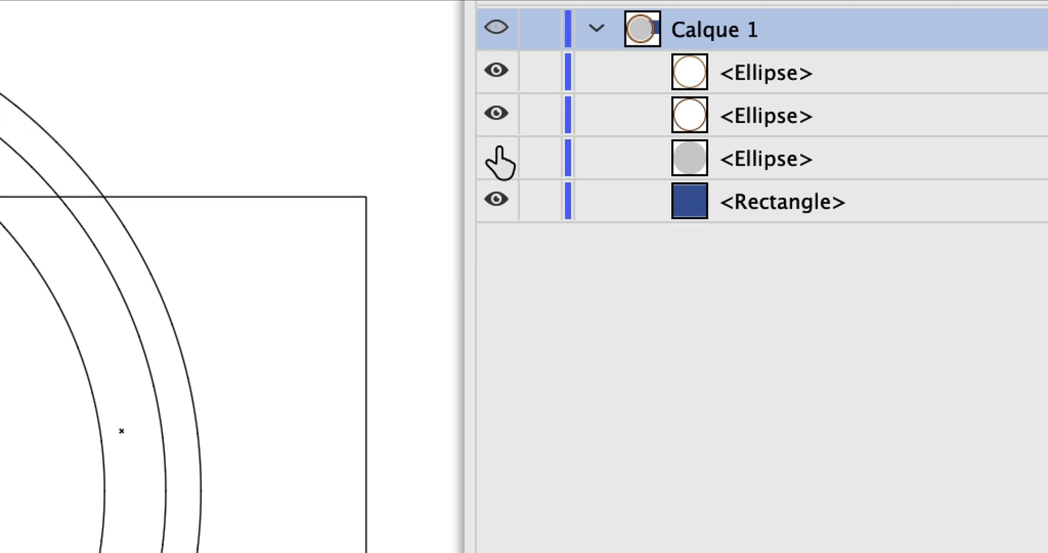
left_click(498, 109)
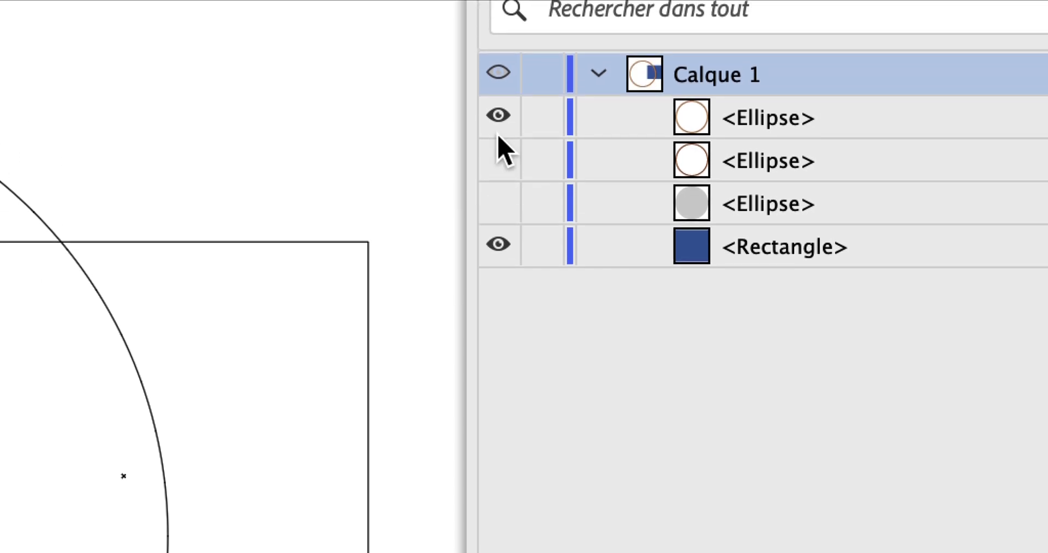
left_click(497, 128)
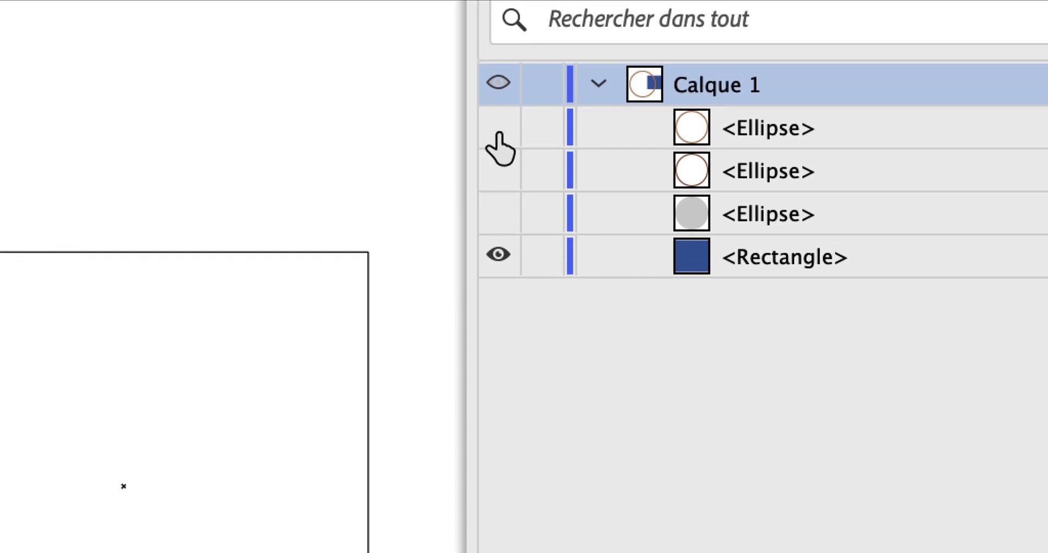
left_click(497, 151)
left_click(498, 201)
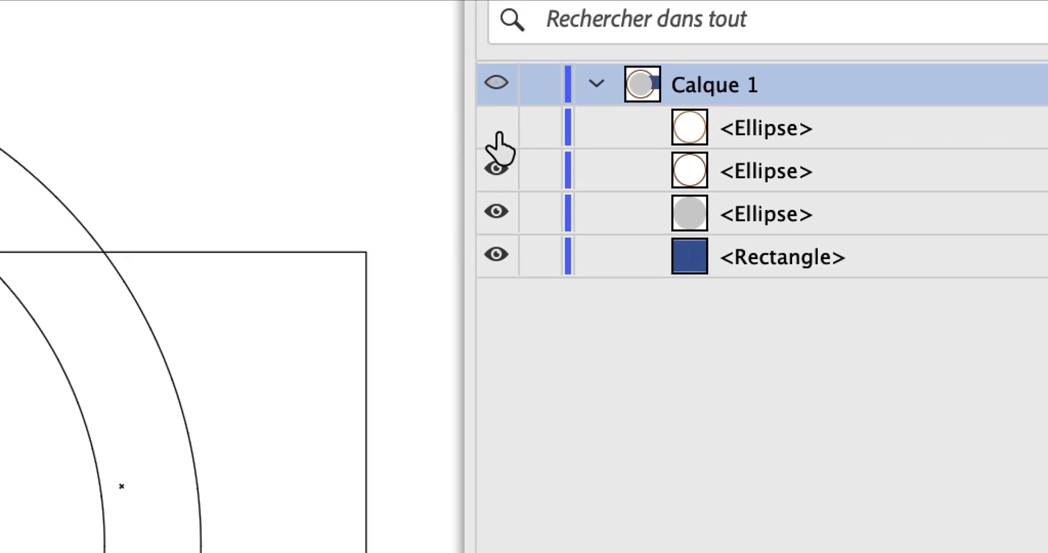
left_click(498, 72)
left_click(497, 143)
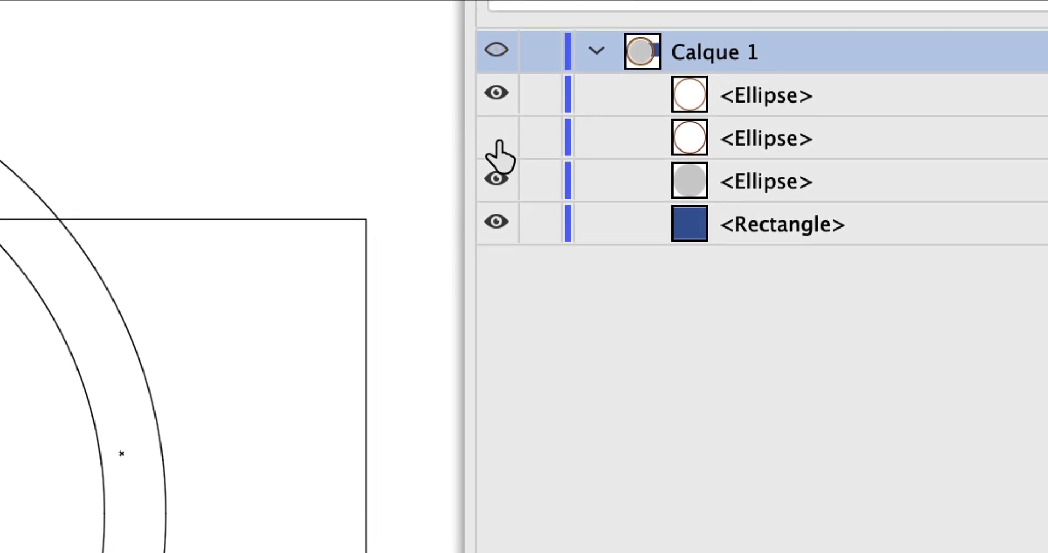
left_click(498, 176)
- Show only the topmost ellipse with the rectangle, select that ellipse and return to the full-colour preview
left_click(497, 98)
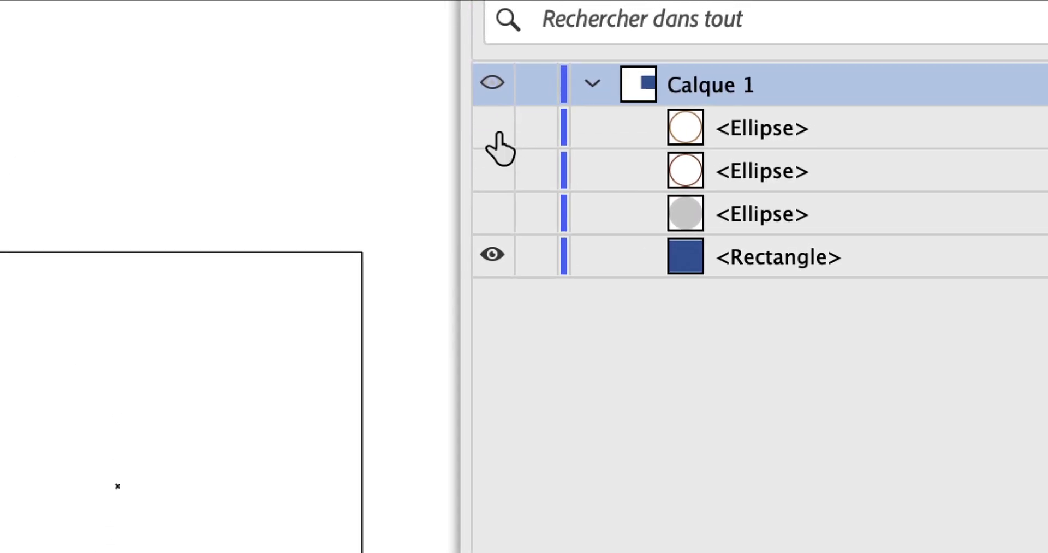
left_click(497, 97)
left_click(625, 133)
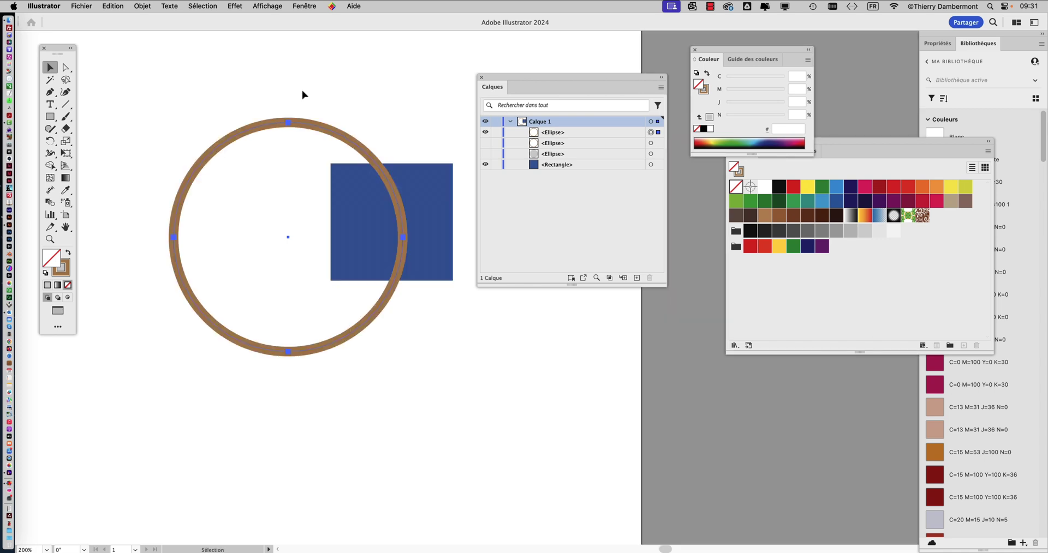
key("super+y")
- Detach the width and distortion tools as a floating palette above the artwork and activate the Déformation tool
left_click(51, 167)
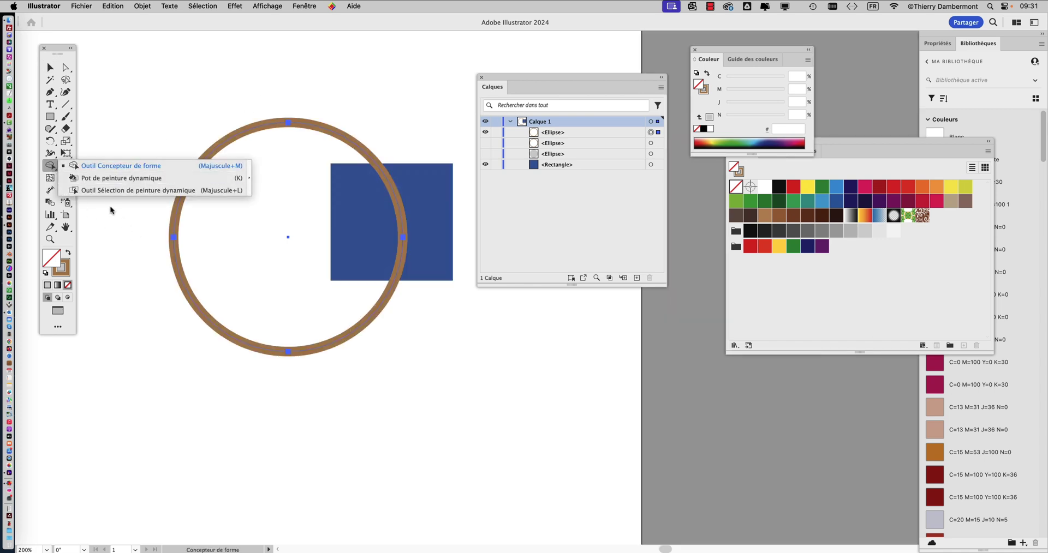
left_click(49, 153)
left_click(190, 182)
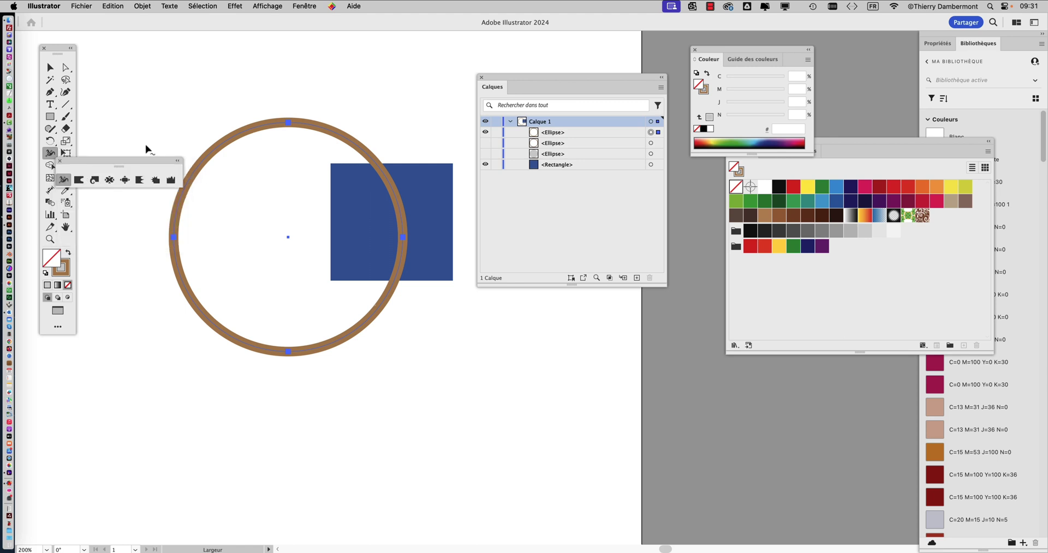
left_click_drag(134, 167, 203, 43)
left_click(157, 53)
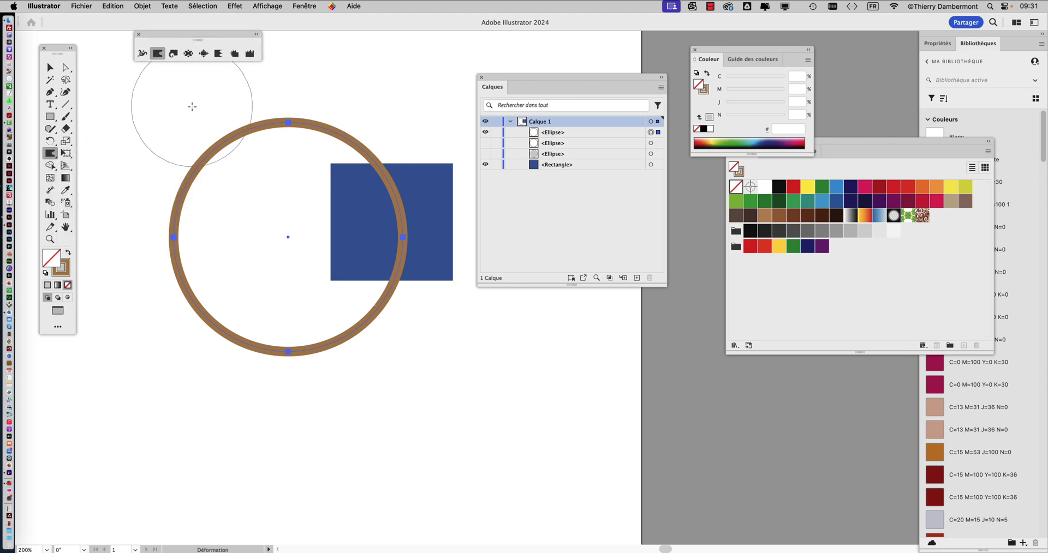
- Try warping the light brown ring inward at its upper-left and lower edges, and show the two hidden ellipses
left_click_drag(192, 163, 227, 222)
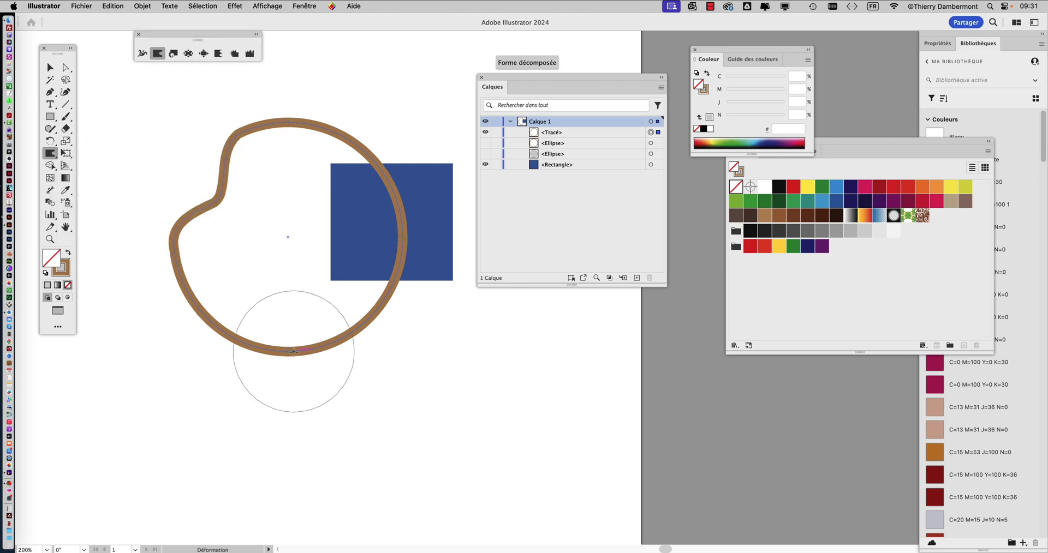
left_click_drag(292, 358, 314, 311)
left_click(485, 144)
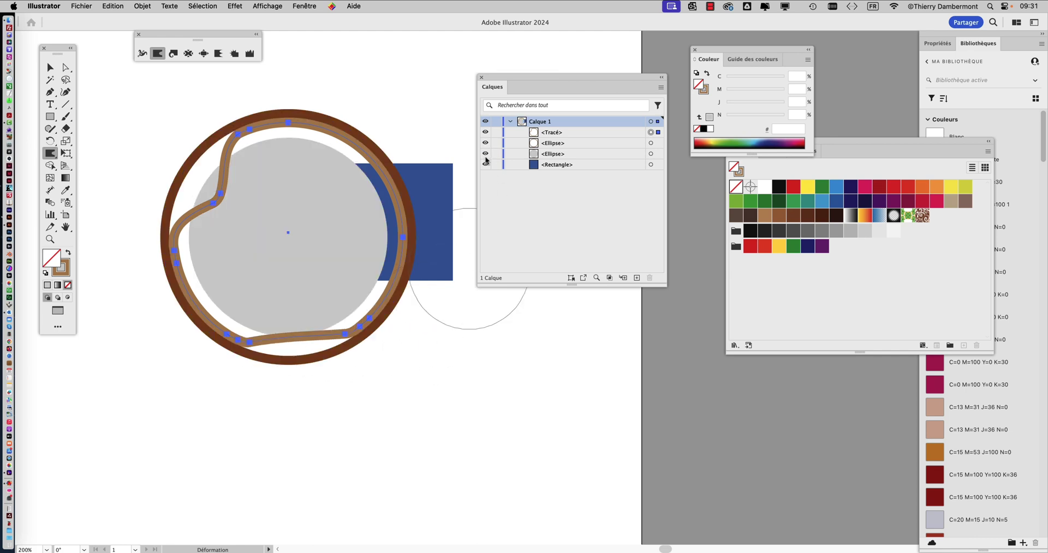
- Undo the ring's warps and the visibility changes to the other ellipses
key("super+z")
key("super+z")
key("super+z")
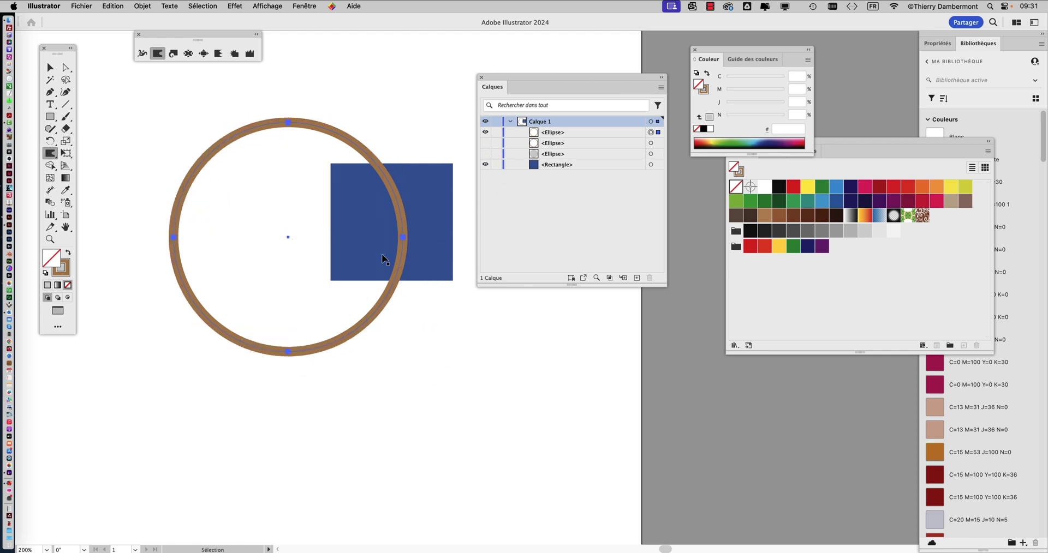
key("super+z")
- Show the two hidden ellipses and warp the light brown ring inward at four places around its circumference
left_click(485, 154)
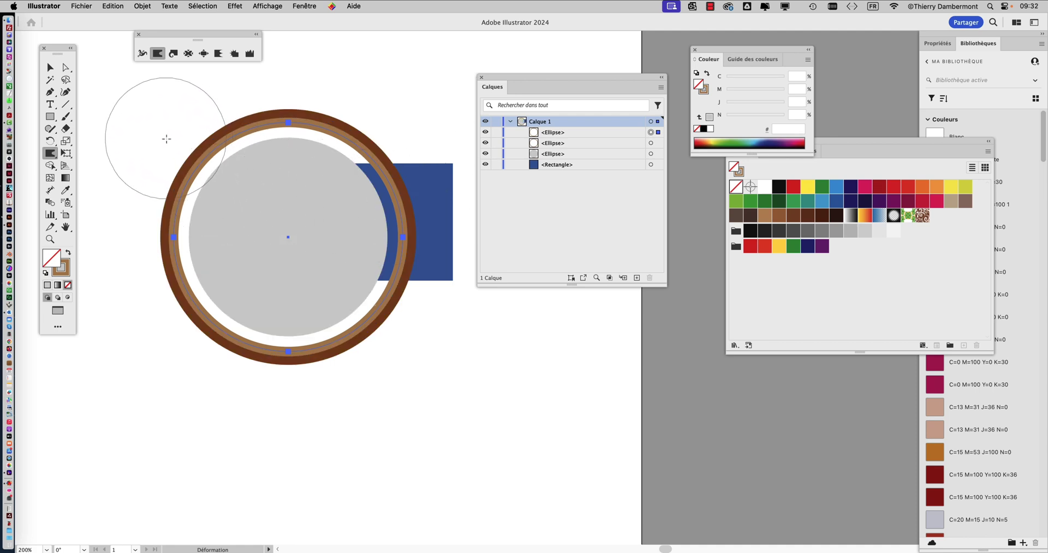
mouse_move(165, 140)
left_mouse_down()
mouse_move(208, 154)
mouse_move(287, 233)
mouse_move(169, 293)
mouse_move(235, 295)
mouse_move(366, 364)
mouse_move(327, 293)
mouse_move(397, 274)
mouse_move(379, 134)
mouse_move(304, 187)
mouse_move(297, 241)
mouse_move(317, 261)
mouse_move(327, 234)
mouse_move(299, 213)
left_mouse_up()
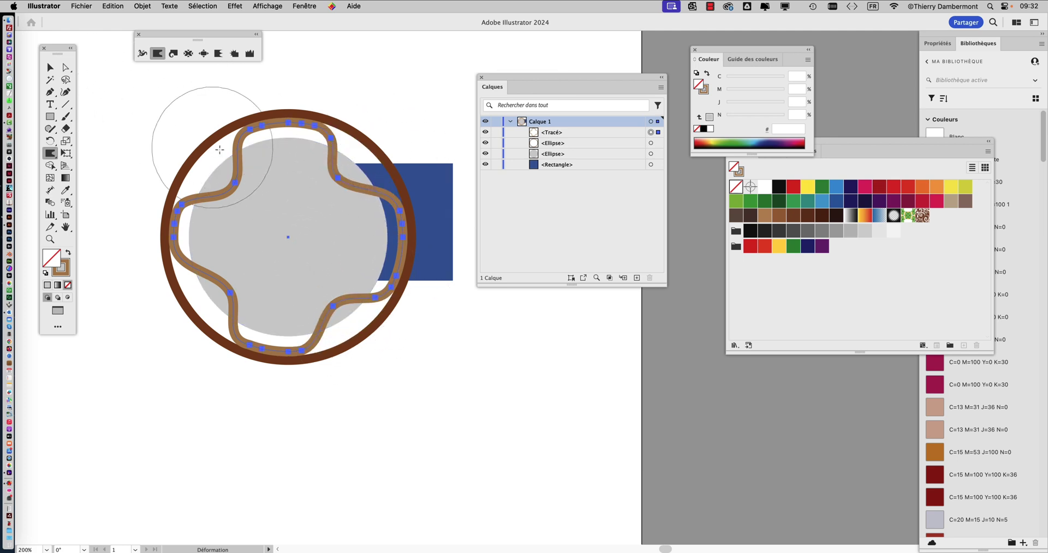
- Close the warped document, discarding its changes, and open Tracé transparent.ai from the second student's folder
key("super+w")
left_click(507, 309)
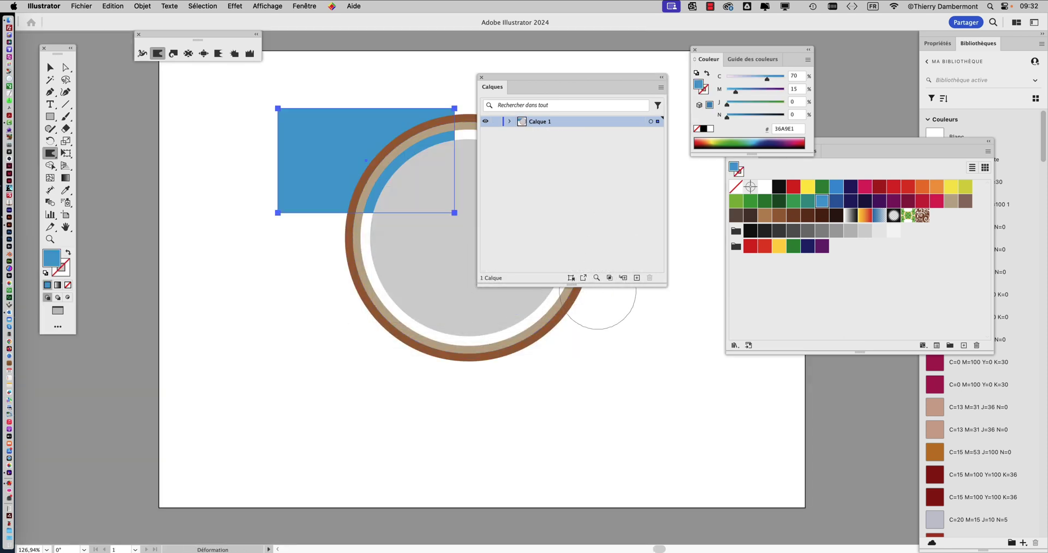
key("super+Tab")
left_click(515, 191)
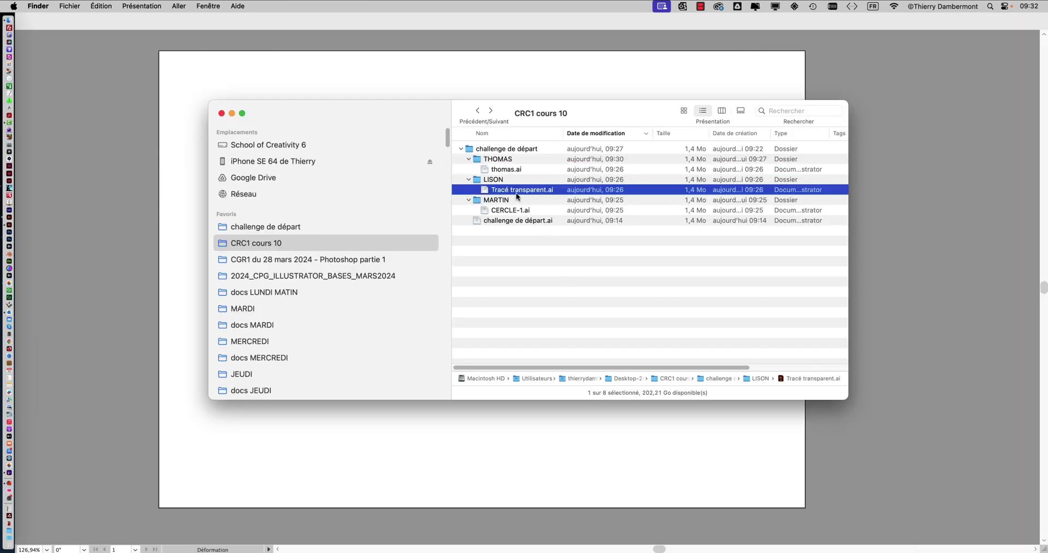
left_click_drag(516, 192, 12, 228)
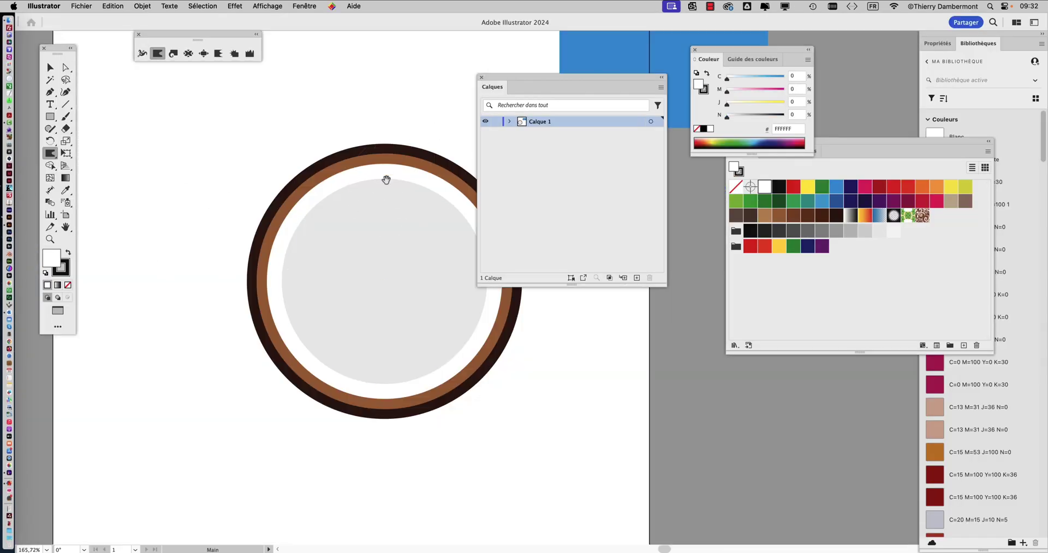
- Examine the concentric rings' paths in outline view and return to the normal preview
left_click_drag(386, 179, 344, 149)
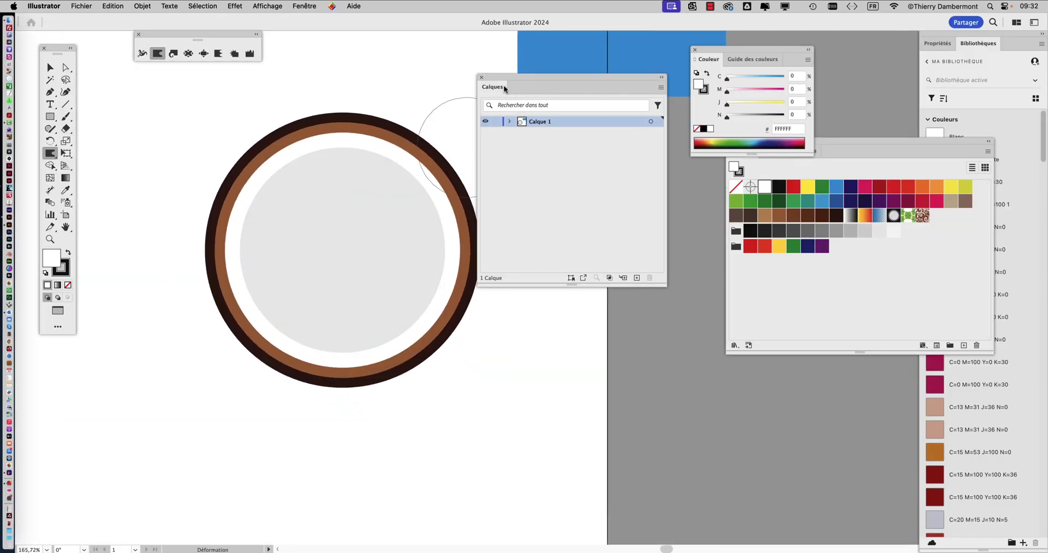
left_click(50, 68)
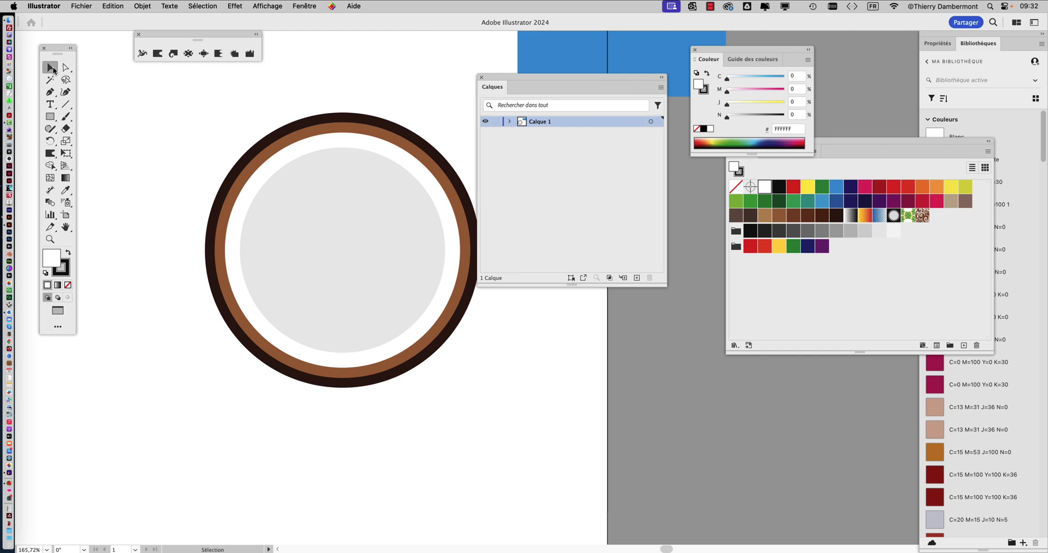
key("super+y")
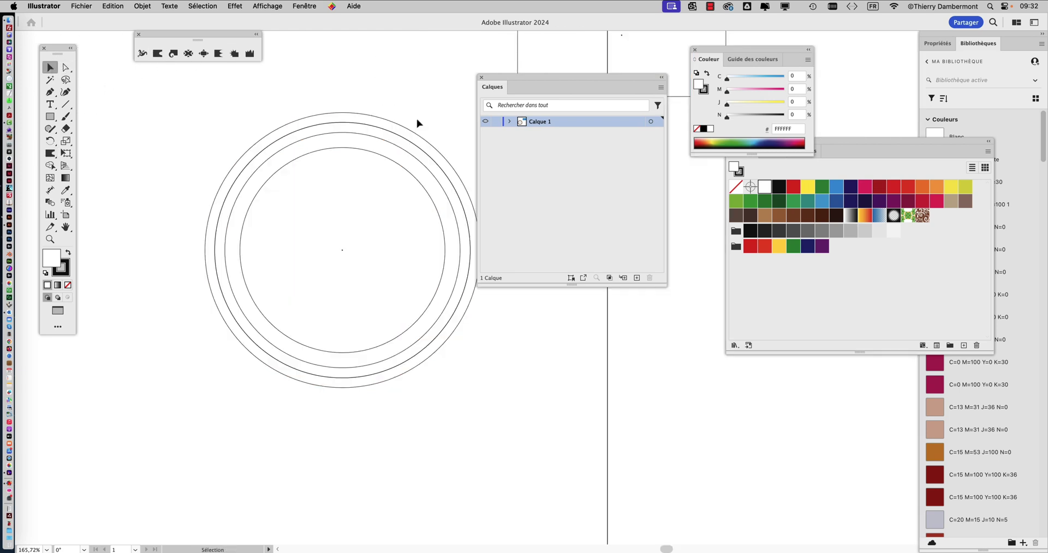
key("super+t")
left_click(507, 144)
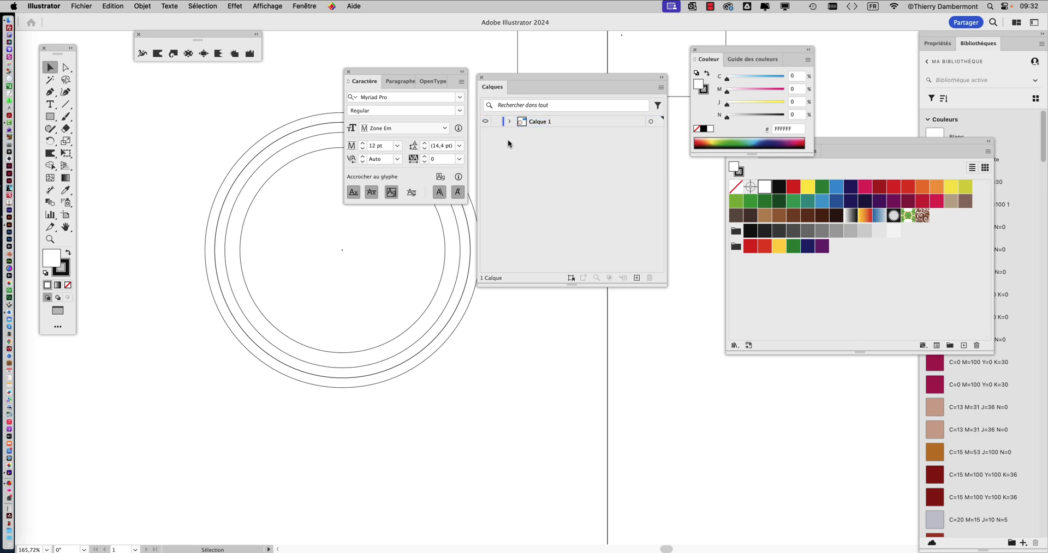
left_click(348, 72)
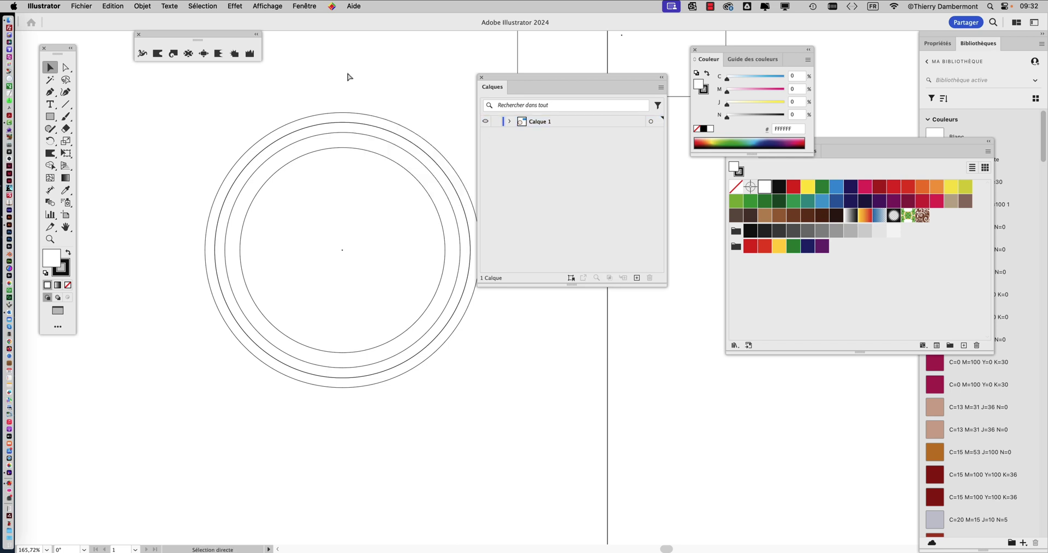
key("super+y")
- Expand Calque 1 and its group to examine the objects that make up the rings, and collapse them again
left_click(509, 121)
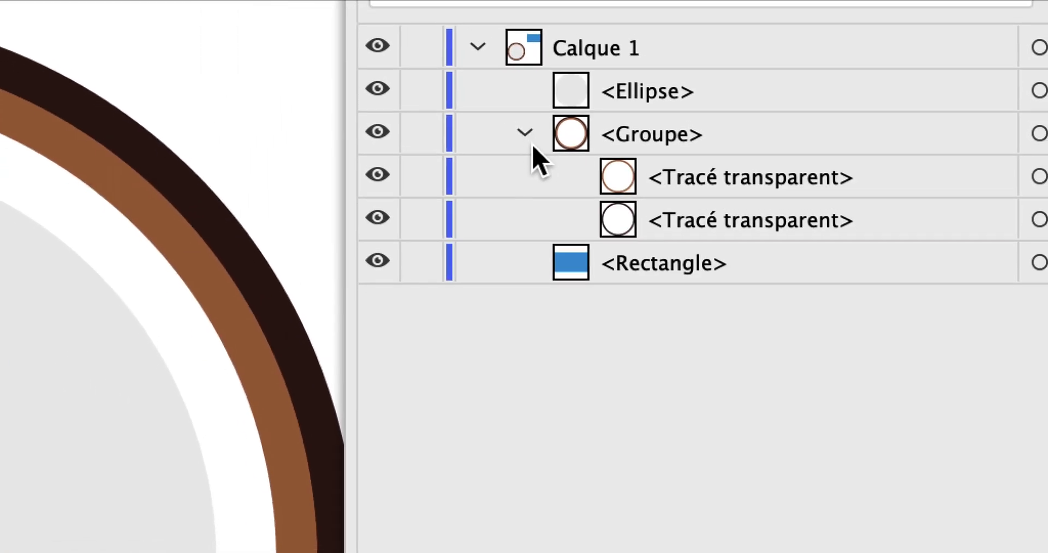
left_click(523, 145)
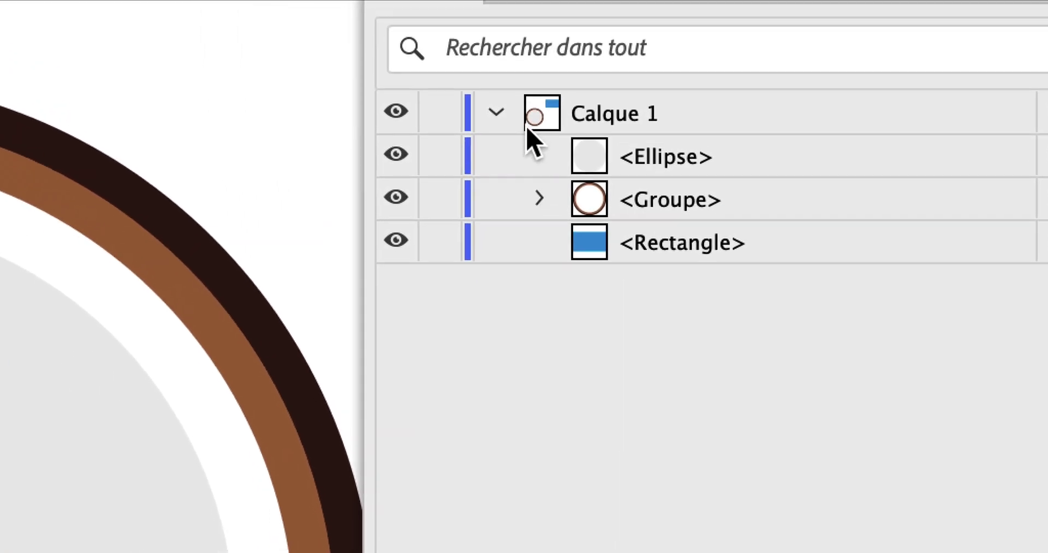
left_click(477, 59)
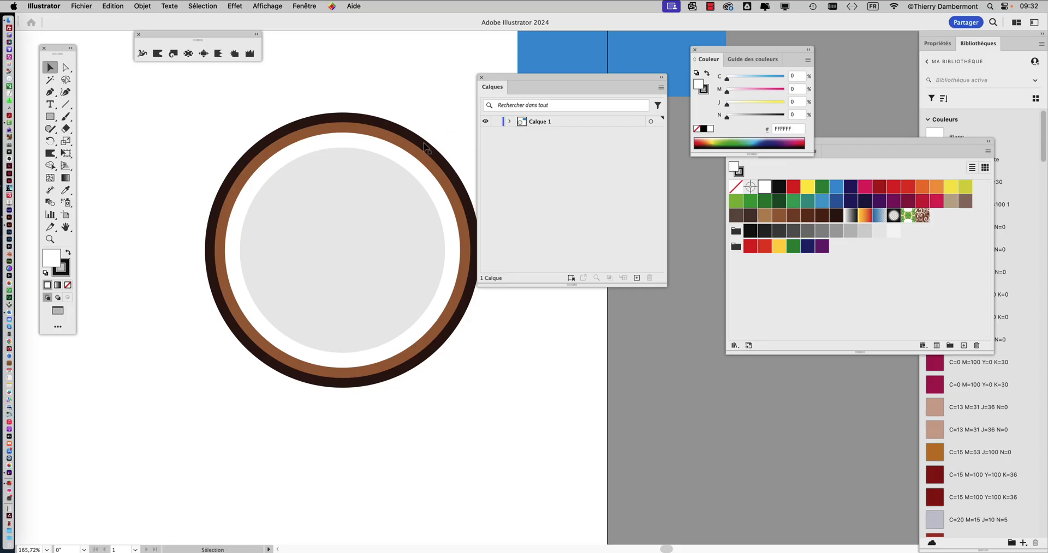
- Close Tracé transparent.ai without saving, switch to Finder and open CERCLE-1.ai from the third student's folder in Illustrator
key("super+w")
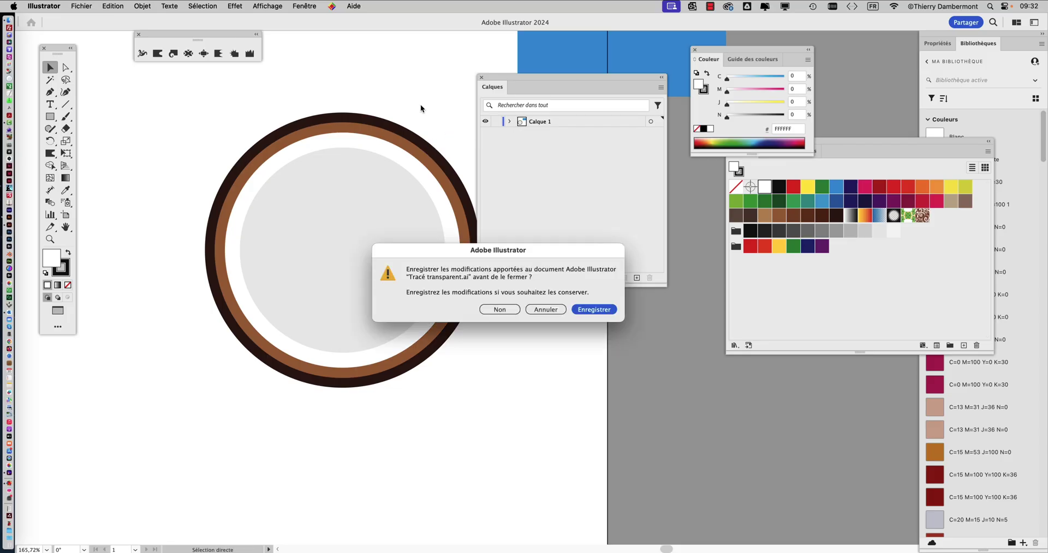
left_click(507, 312)
key("super+Tab")
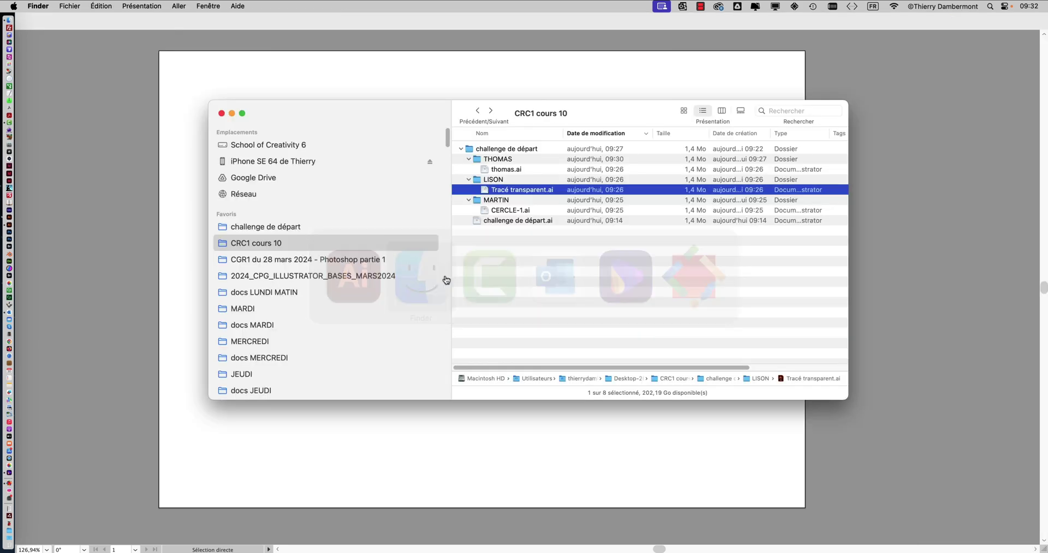
left_click(515, 212)
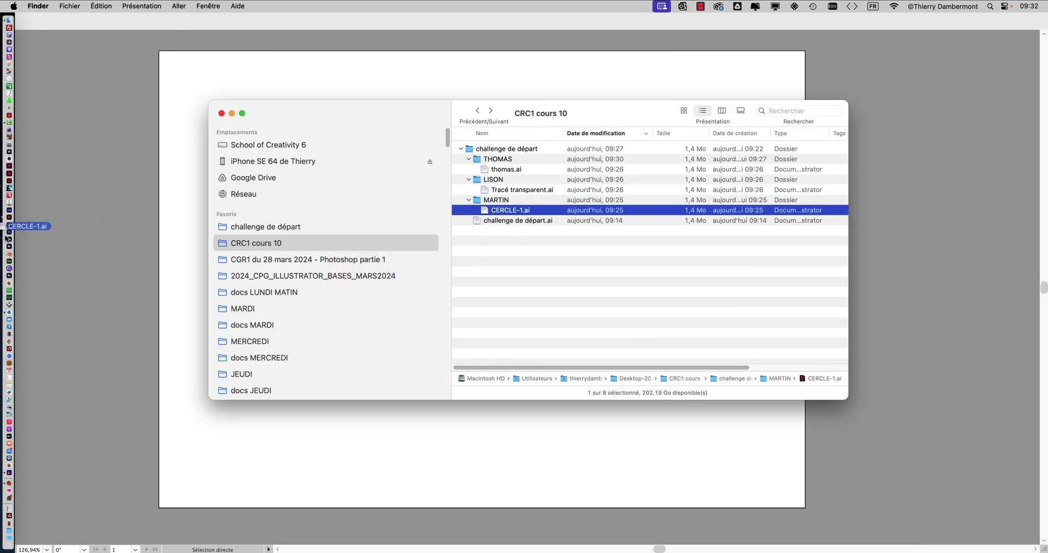
left_click_drag(6, 237, 18, 228)
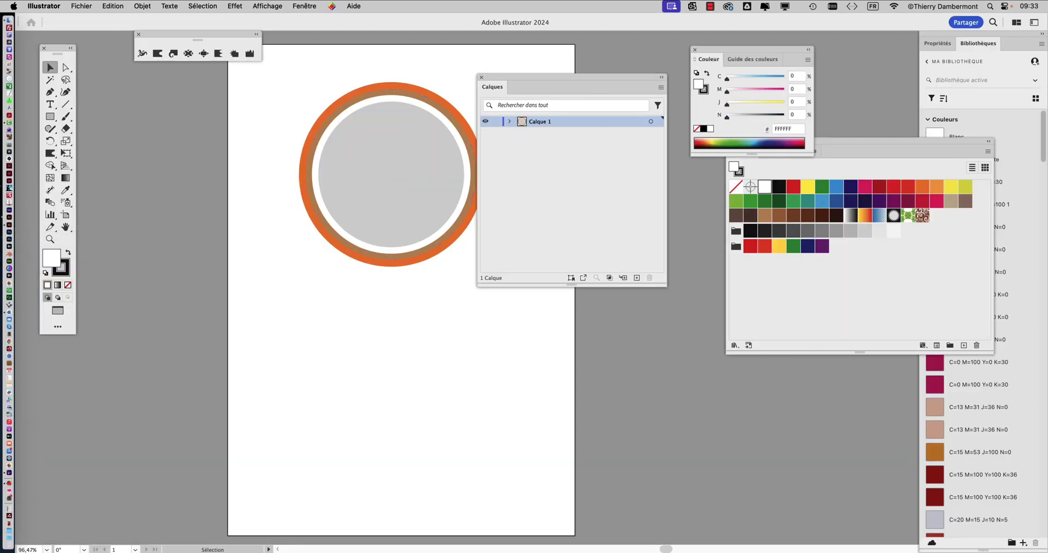
- Select the orange and brown circle, examine its path in outline view and return to the normal preview
left_click_drag(535, 79, 593, 82)
scroll(443, 136, "up", 2)
scroll(414, 163, "up", 3)
scroll(415, 164, "right", 1)
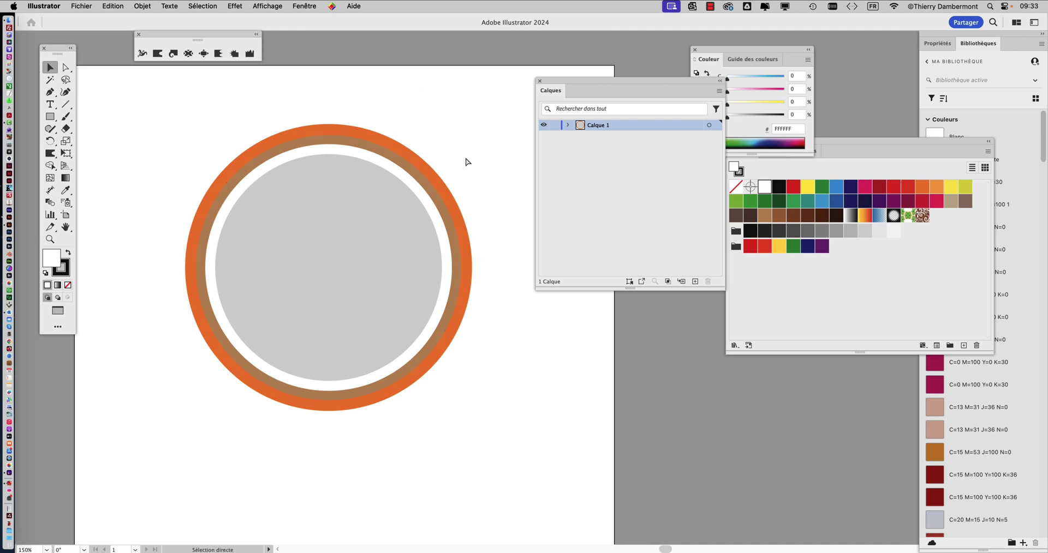
key("super+y")
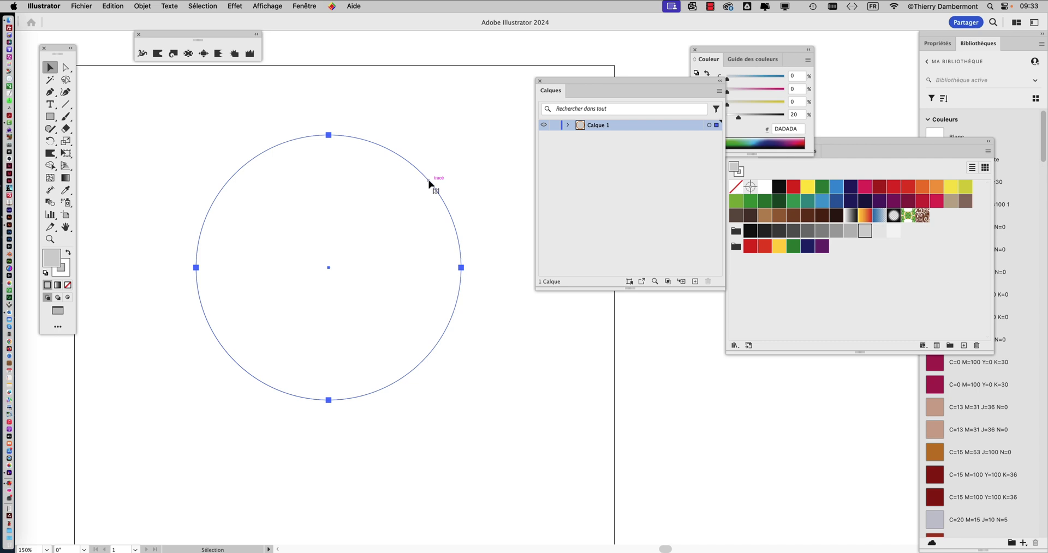
key("super+y")
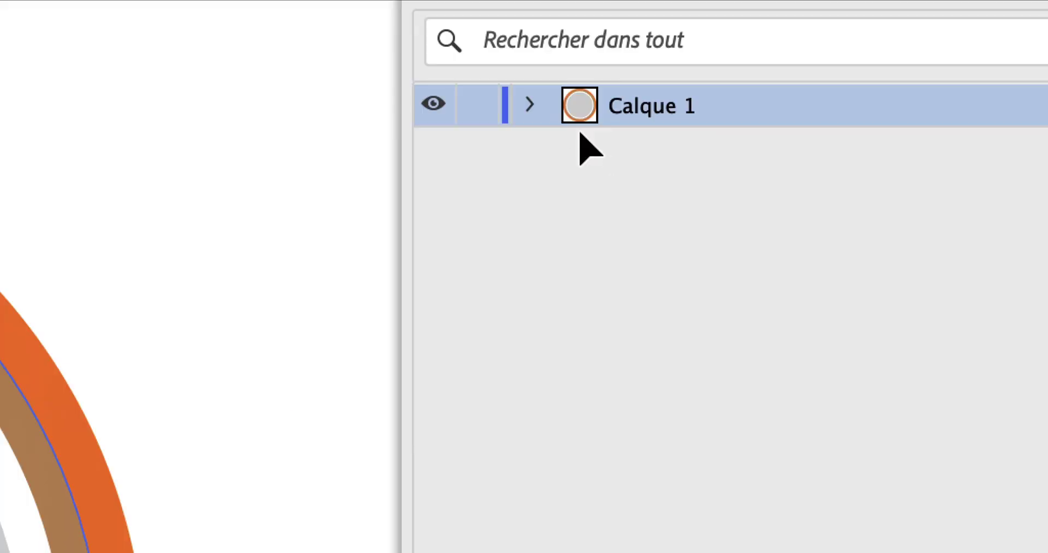
- Target the ellipse in Calque 1 and display its full list of appearance attributes instead of the layers
left_click(568, 125)
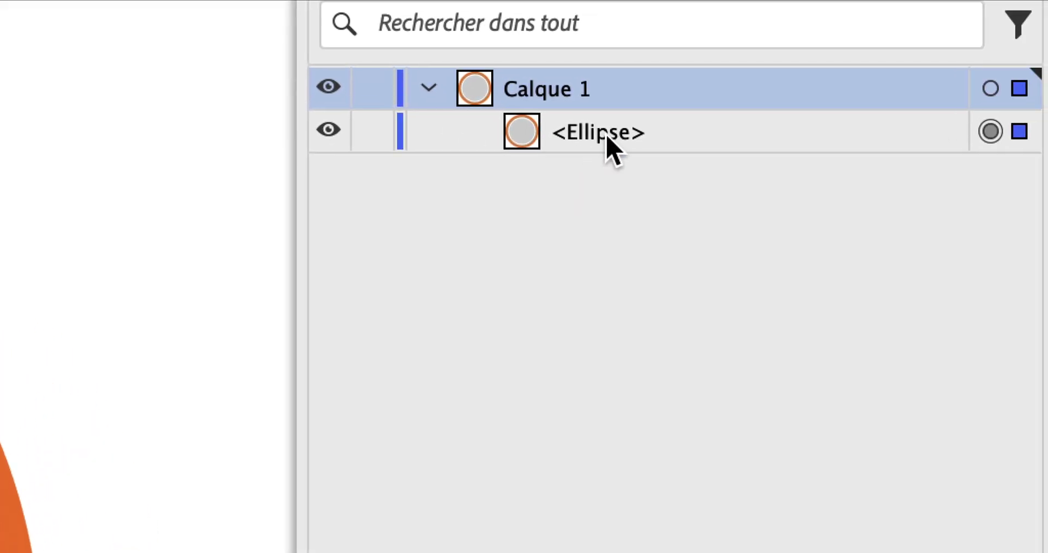
left_click(753, 173)
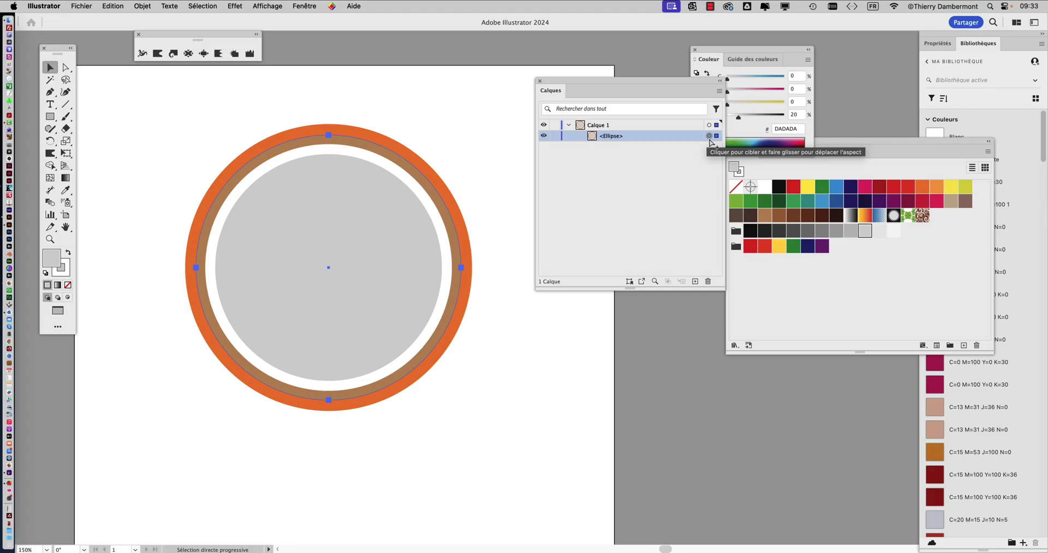
left_click(539, 82)
left_click(313, 6)
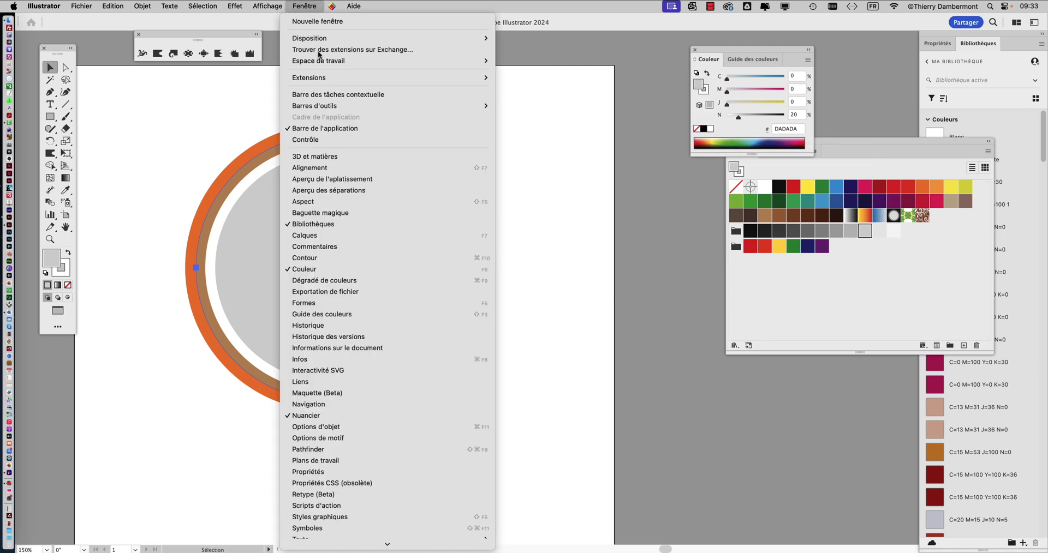
left_click(329, 202)
left_click_drag(479, 178, 597, 101)
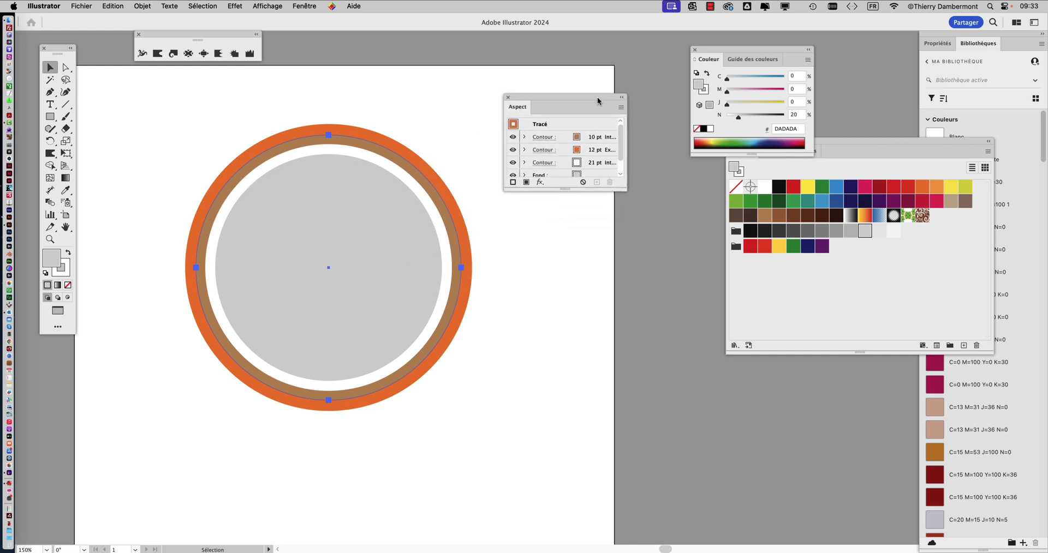
left_click_drag(625, 190, 640, 283)
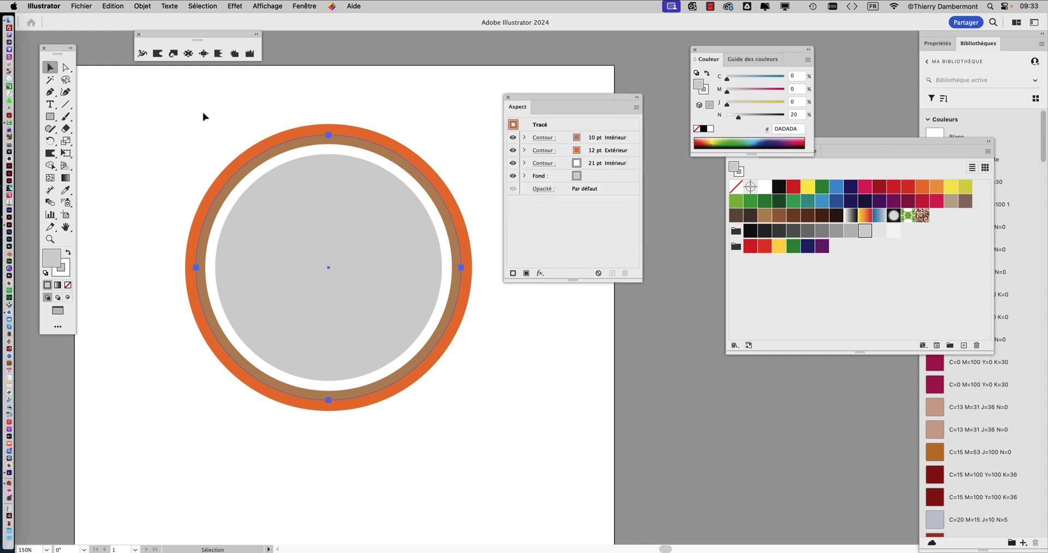
- Draw a rectangle overlapping the circle's upper-left part, with no stroke and a dark blue fill (C=85 M=50 J=0 N=0)
left_click_drag(145, 169, 283, 247)
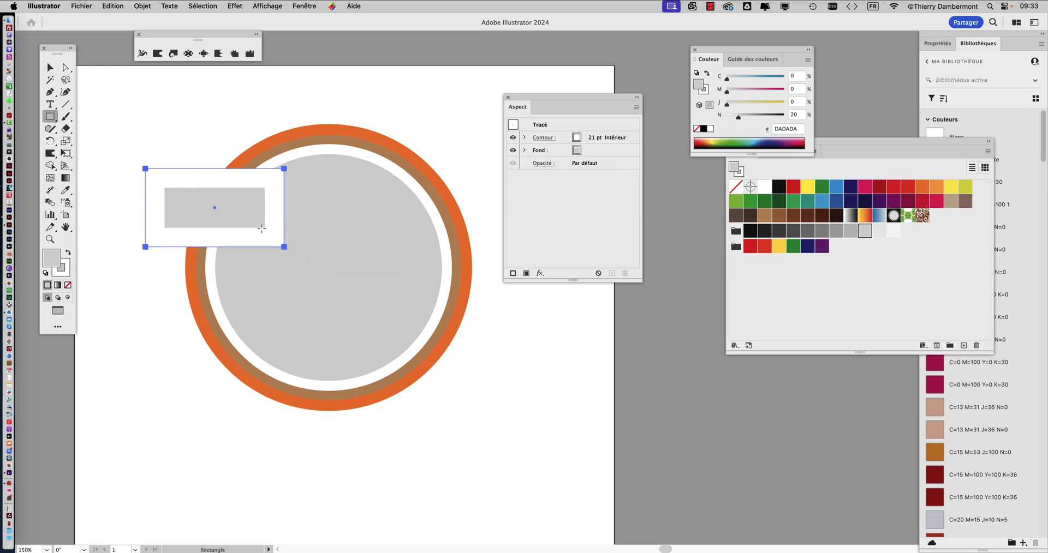
left_click(68, 285)
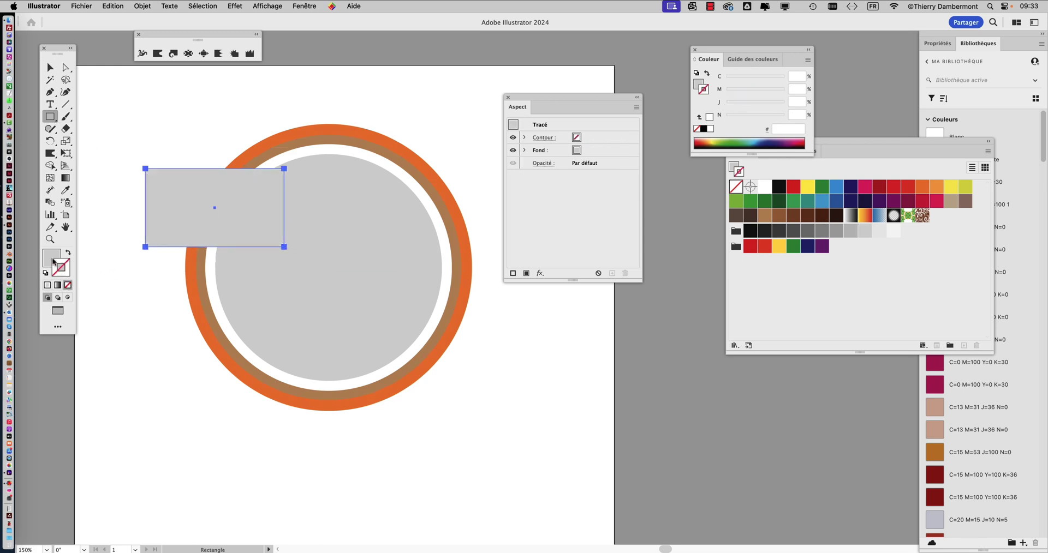
left_click(836, 201)
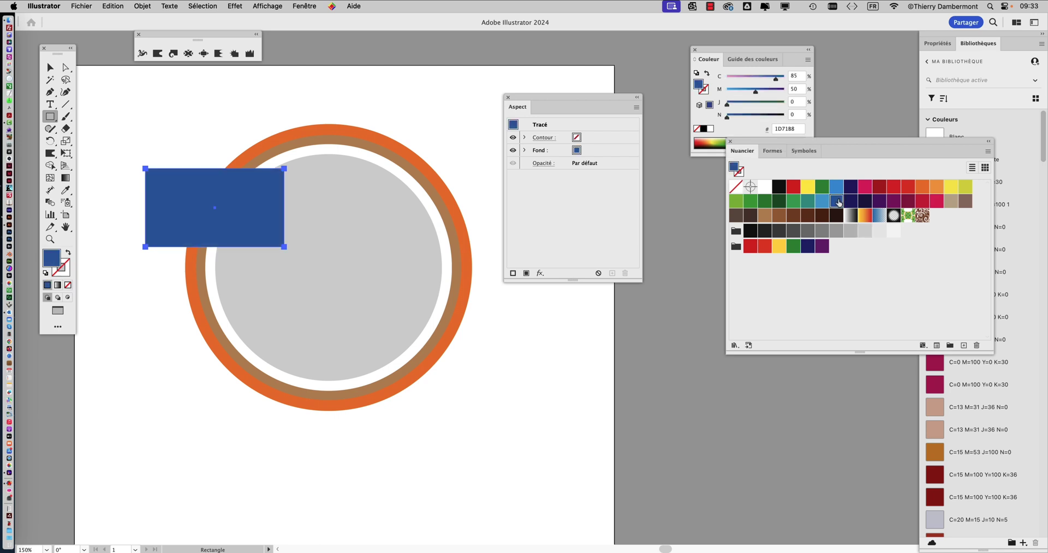
- Send the blue rectangle behind the circle and move it slightly upward
left_click(143, 6)
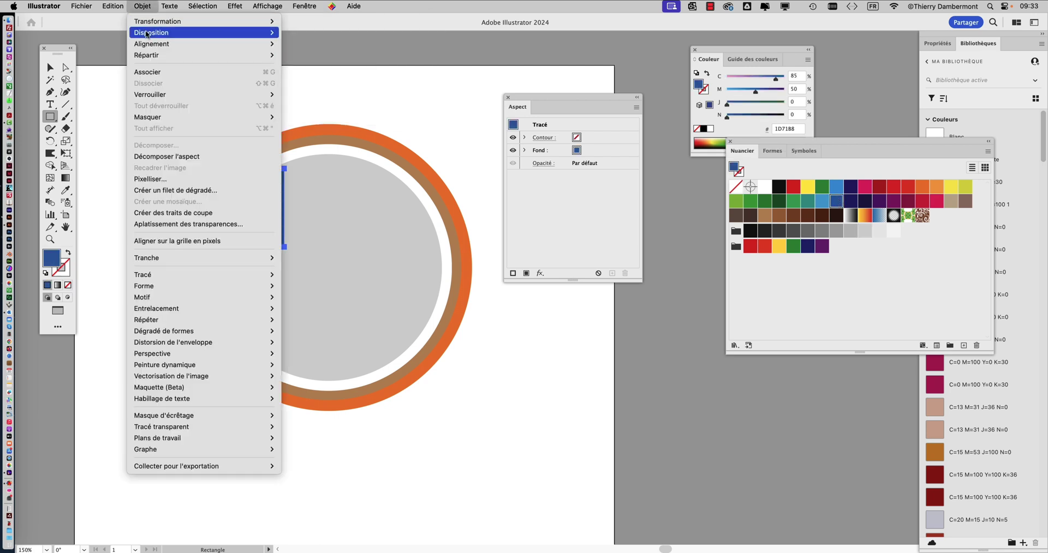
mouse_move(147, 34)
left_click(320, 54)
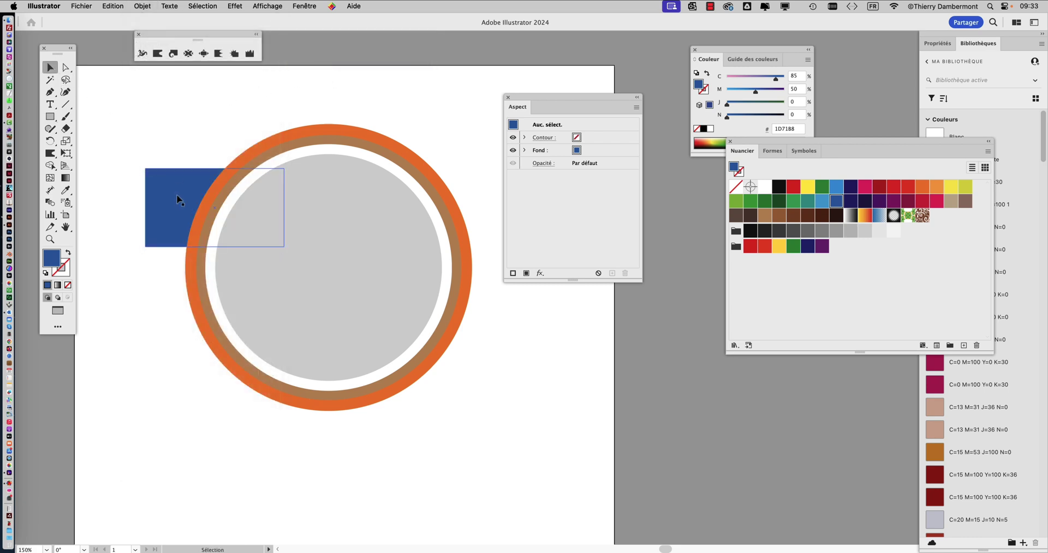
left_click_drag(155, 213, 175, 185)
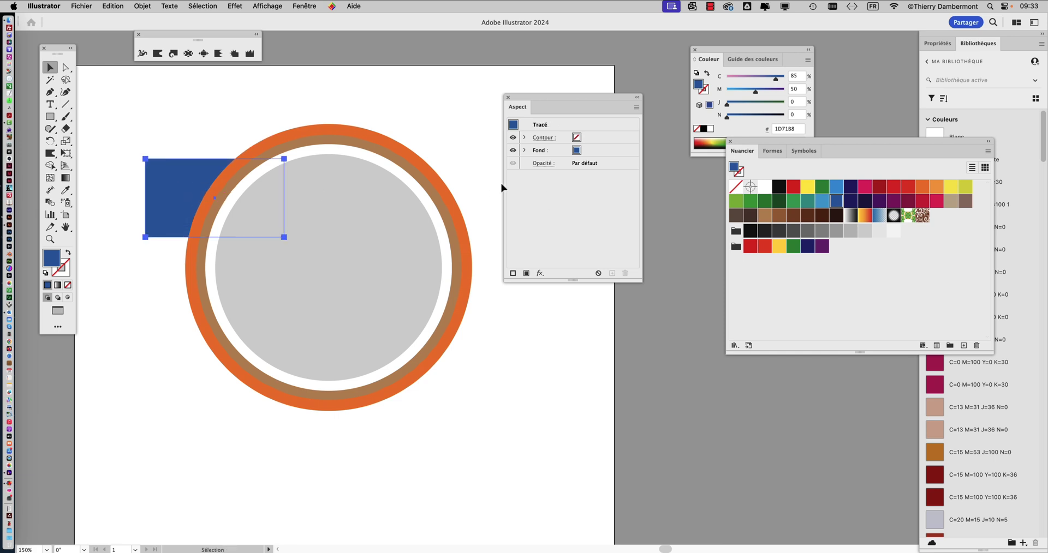
- Select the circle and examine the weight and alignment options of its brown stroke
left_click(403, 184)
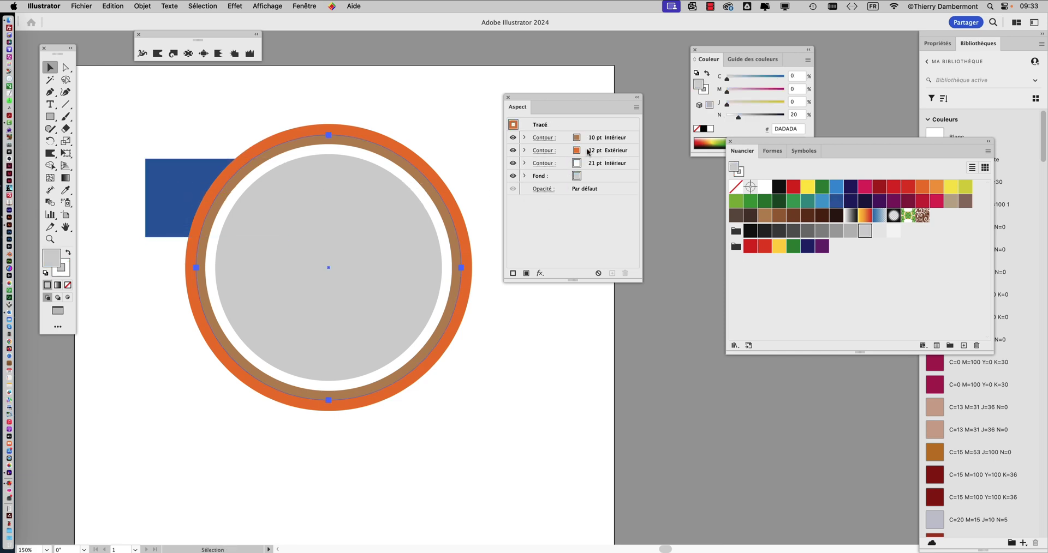
left_click_drag(640, 282, 698, 281)
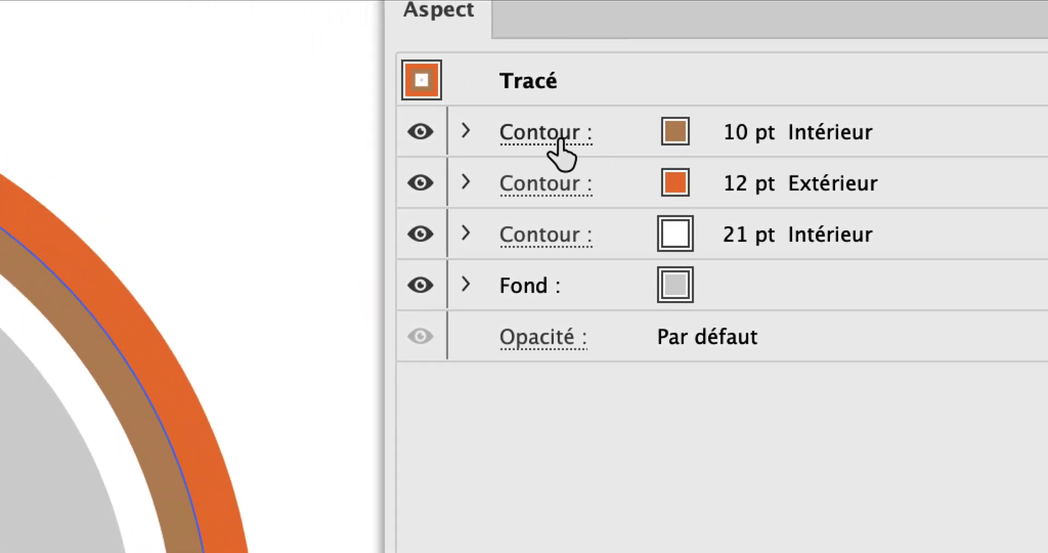
left_click(559, 142)
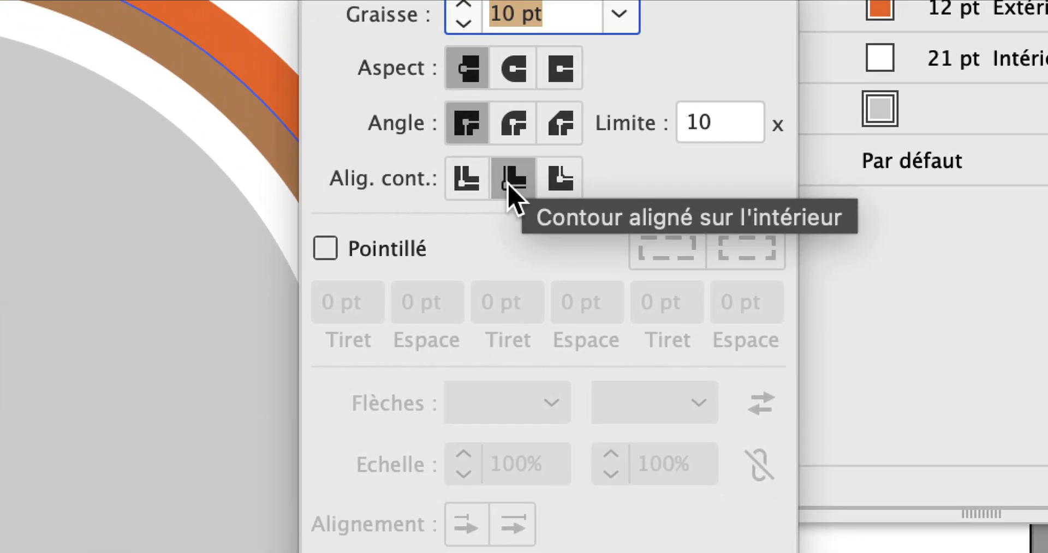
left_click(511, 191)
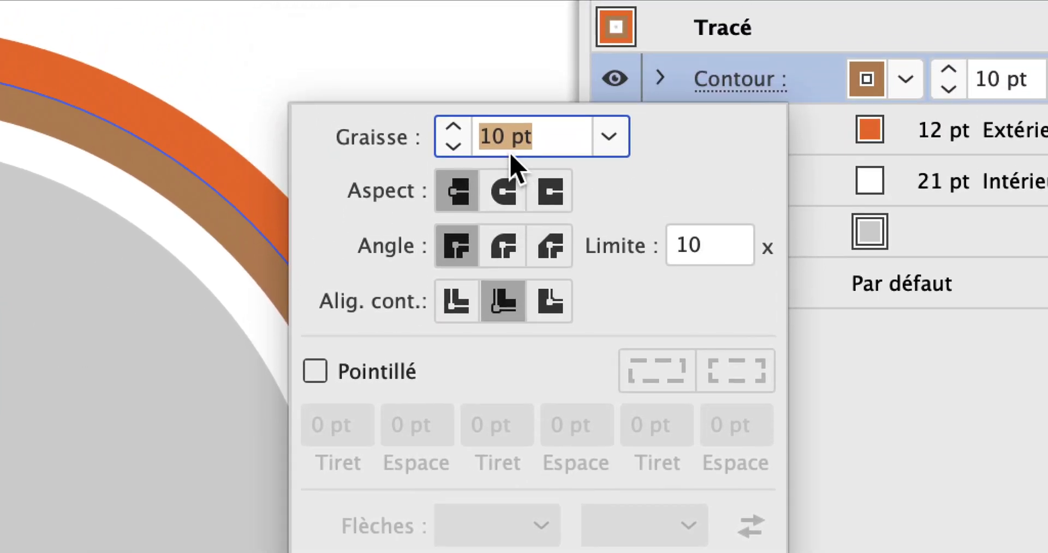
left_click(1031, 134)
- Examine the orange stroke's options and select the white stroke in the circle's appearance attributes
left_click(1032, 134)
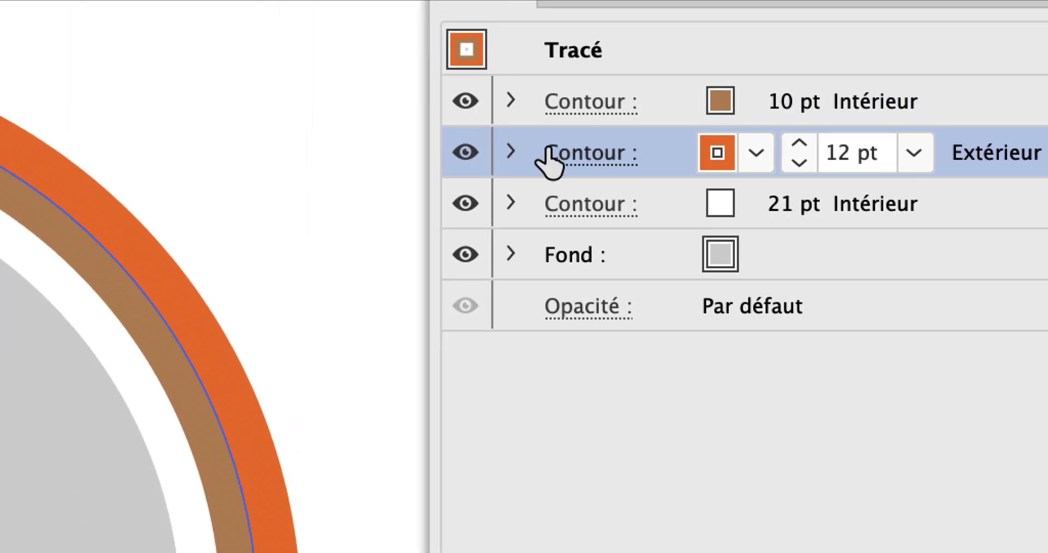
left_click(557, 153)
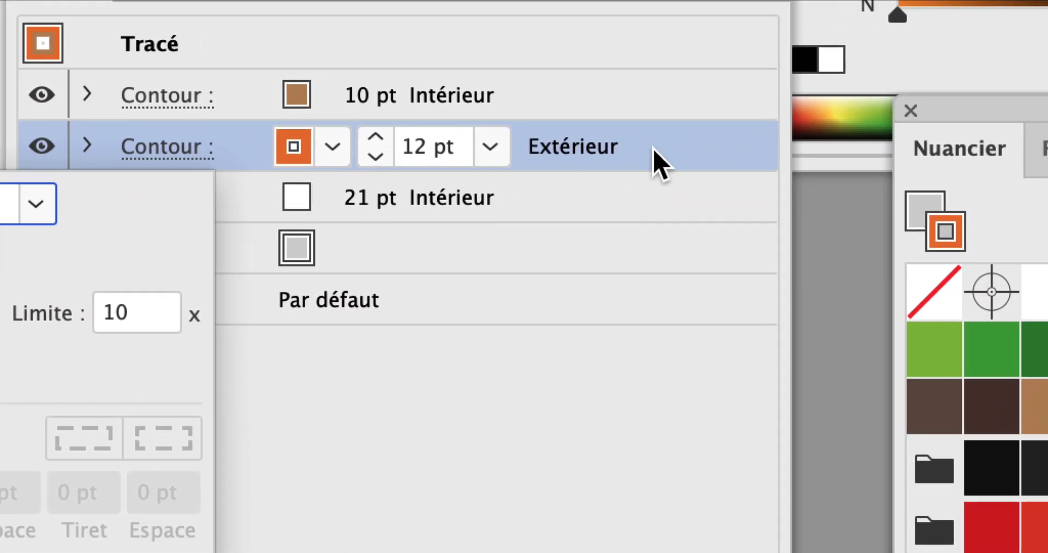
left_click(784, 127)
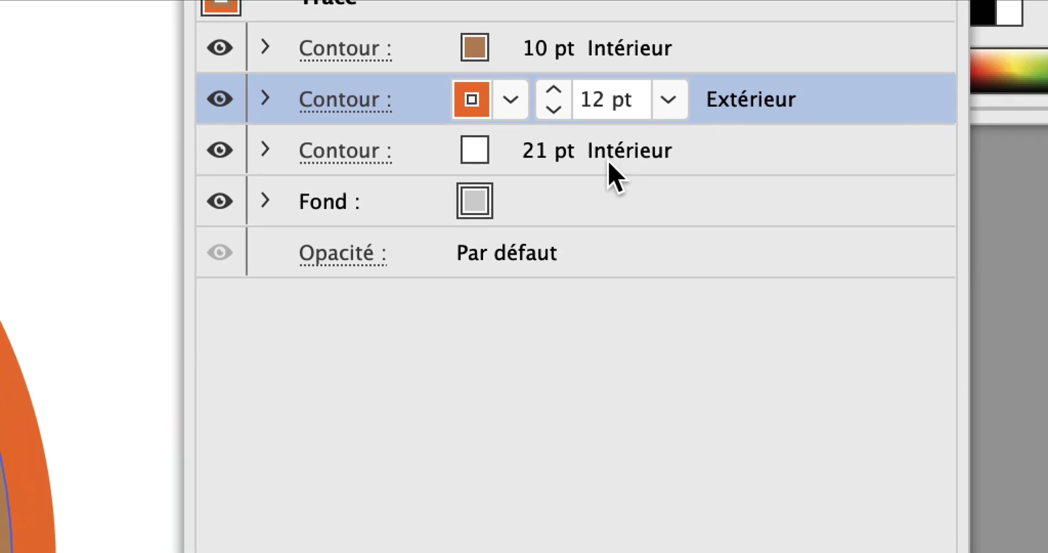
left_click(608, 164)
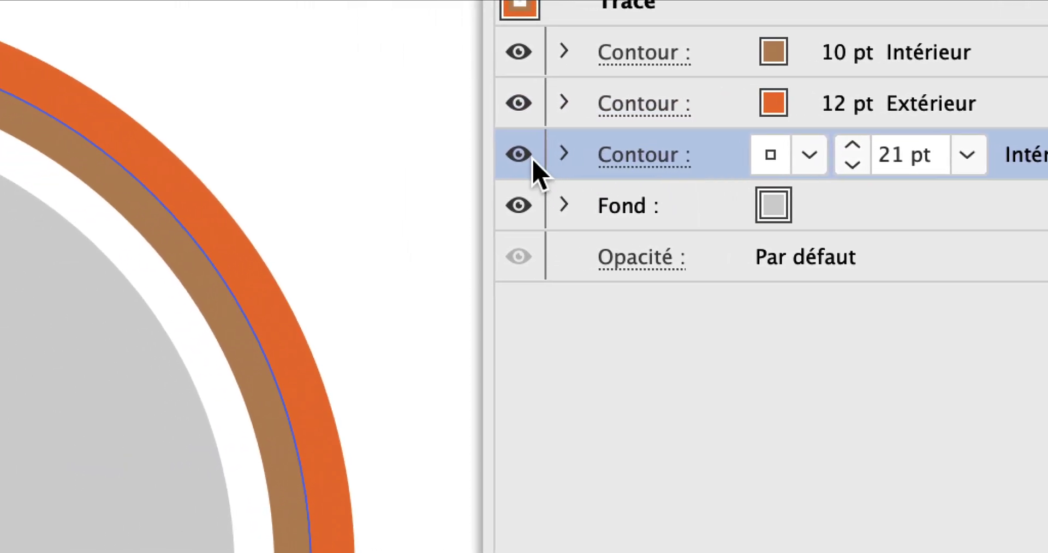
left_click(465, 150)
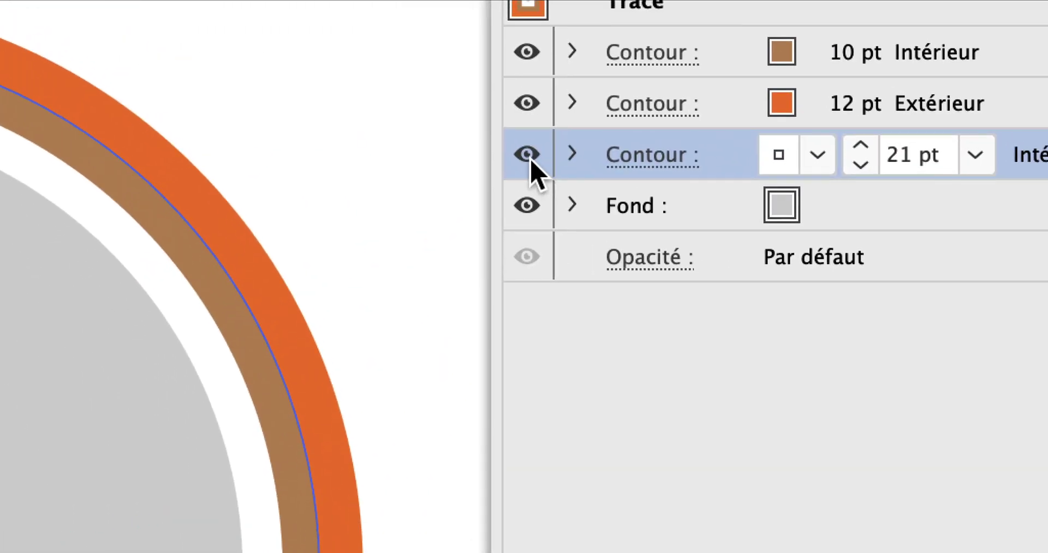
- Examine the white stroke and grey fill in the circle's appearance attributes, then close the appearance attributes
left_click(521, 160)
left_click(528, 156)
left_click(571, 206)
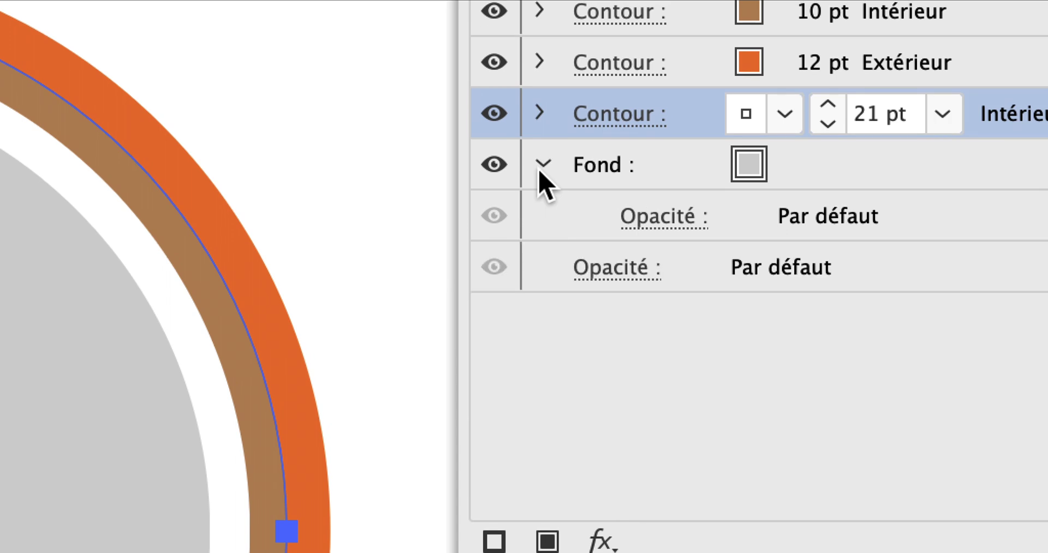
left_click(571, 206)
left_click(539, 135)
left_click(539, 135)
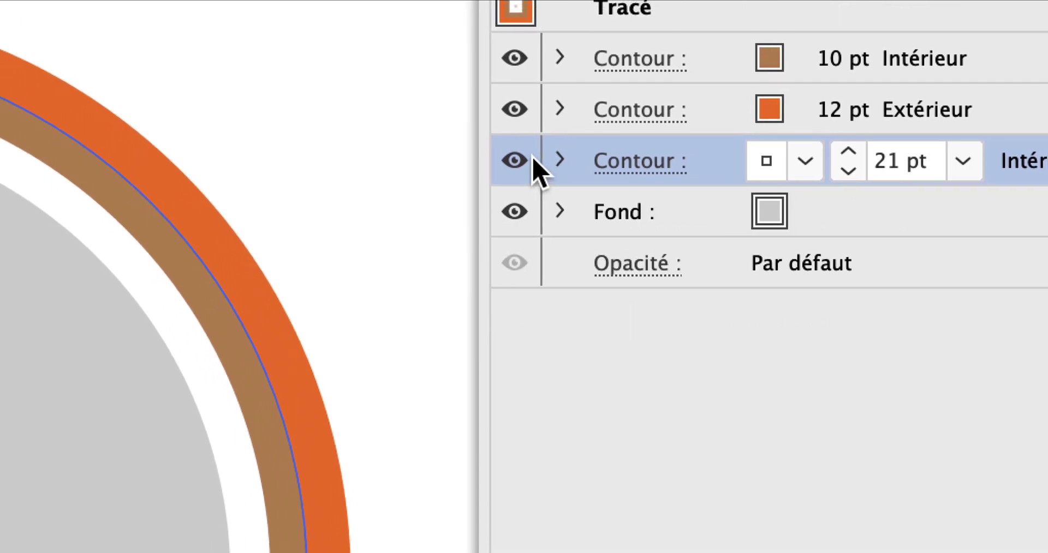
left_click(494, 136)
left_click(529, 160)
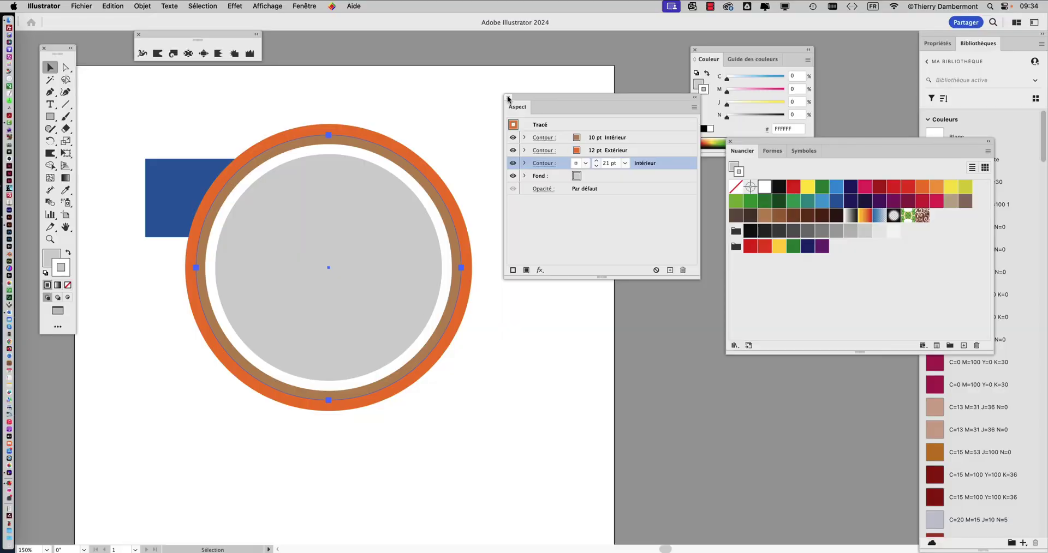
left_click(508, 97)
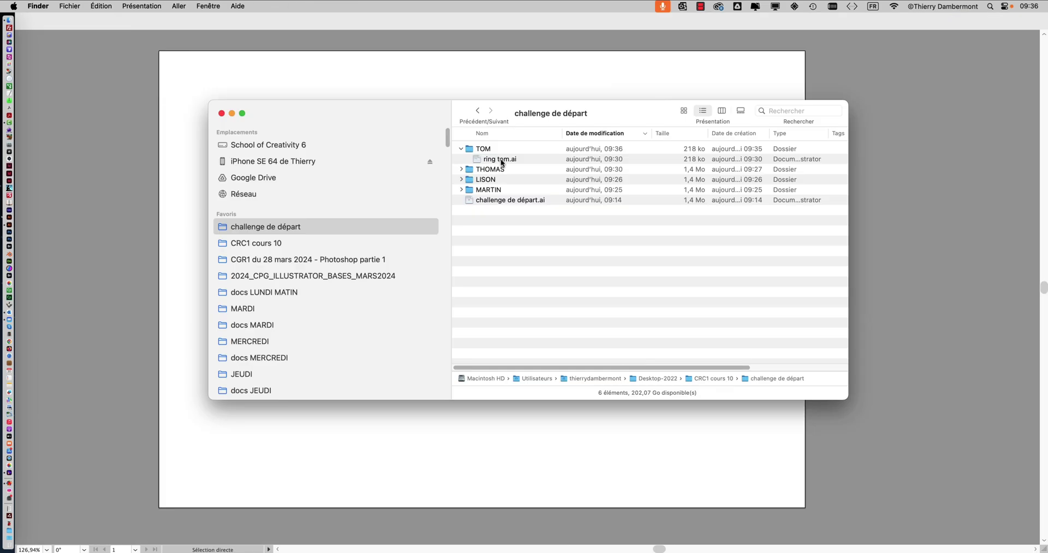
- Open the student's ring Illustrator file and move the teal square so it overlaps behind the circle's upper-left part
left_click_drag(501, 162, 23, 229)
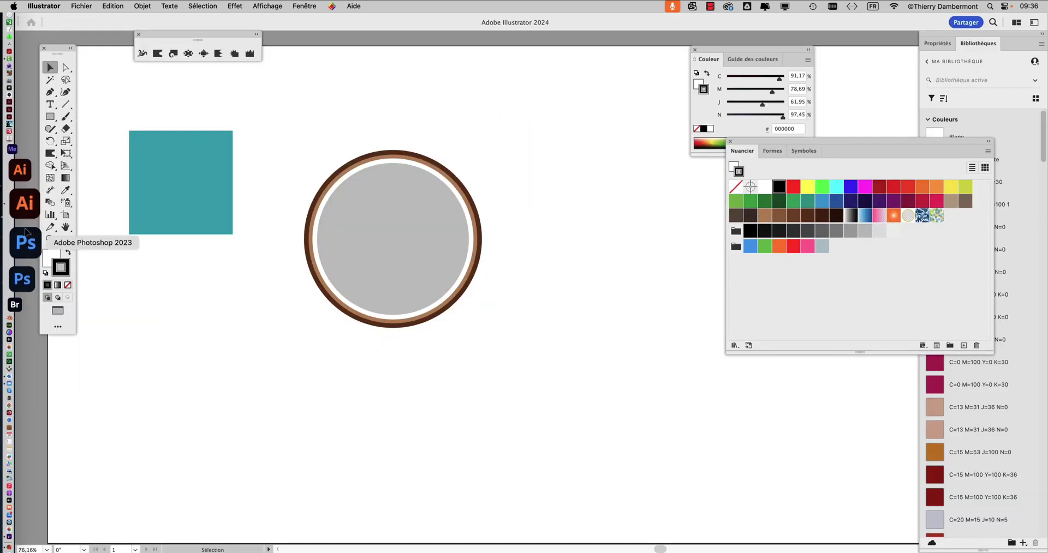
left_click_drag(153, 157, 264, 188)
scroll(308, 225, "up", 2)
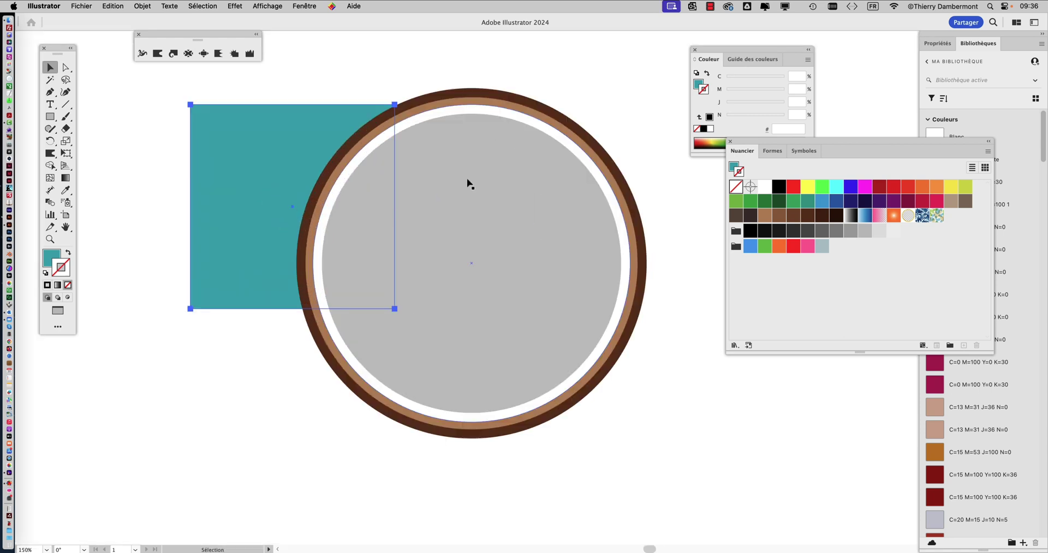
- Select the circle, check the artwork in outline view and return to the normal preview
left_click(489, 162)
key("super+y")
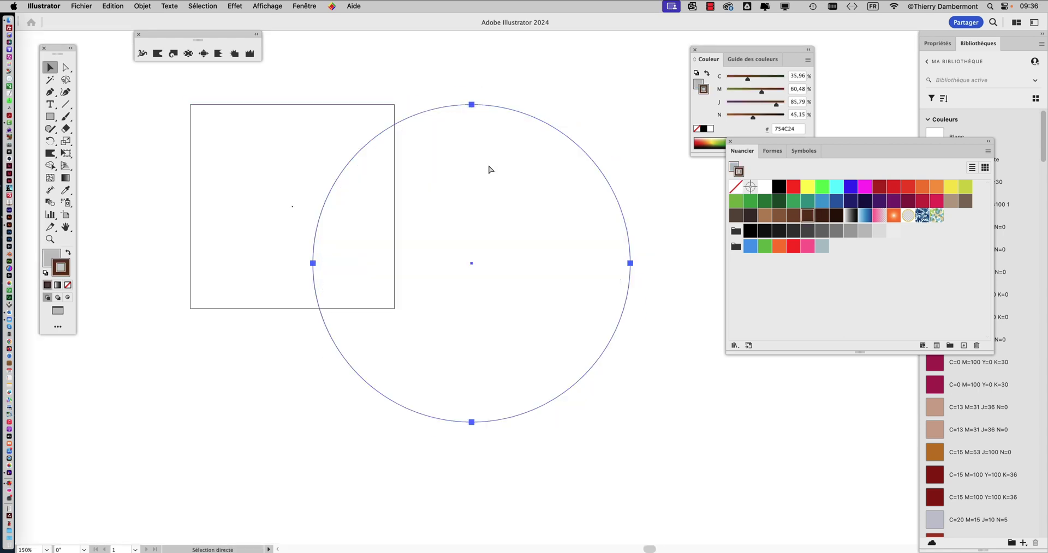
key("super+y")
left_click_drag(485, 167, 331, 165)
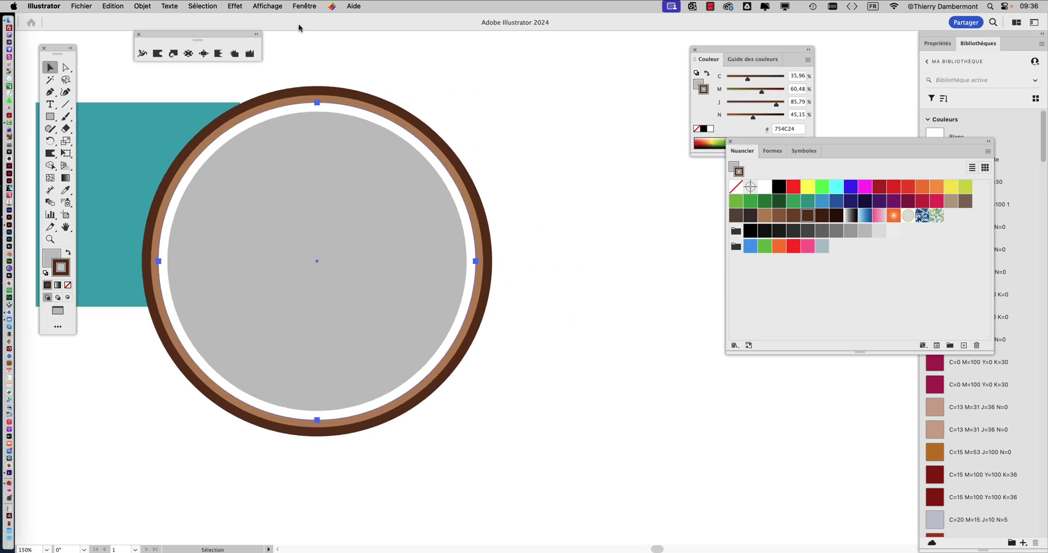
- Display the document's layers and the selected circle's appearance attributes
left_click(304, 6)
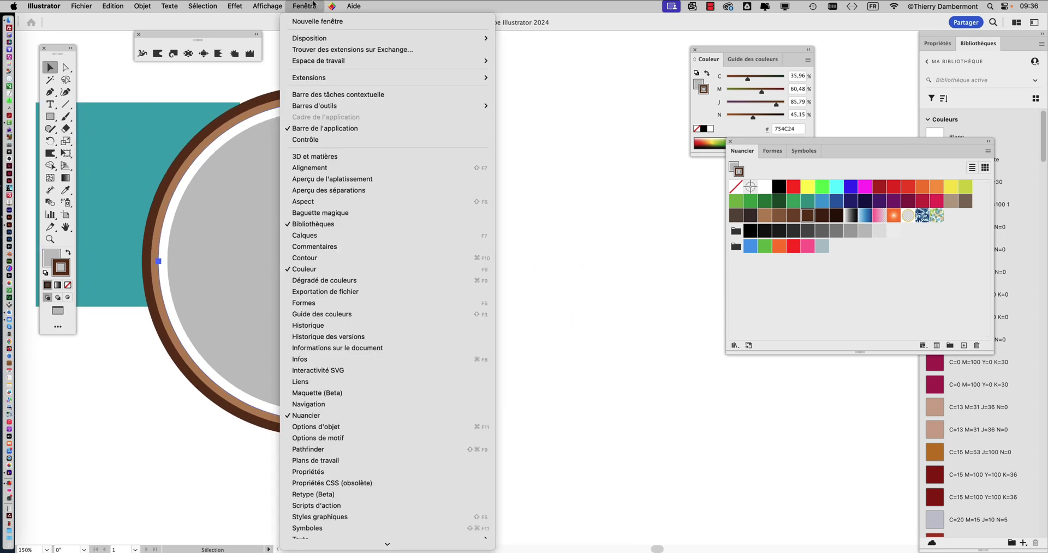
left_click(330, 235)
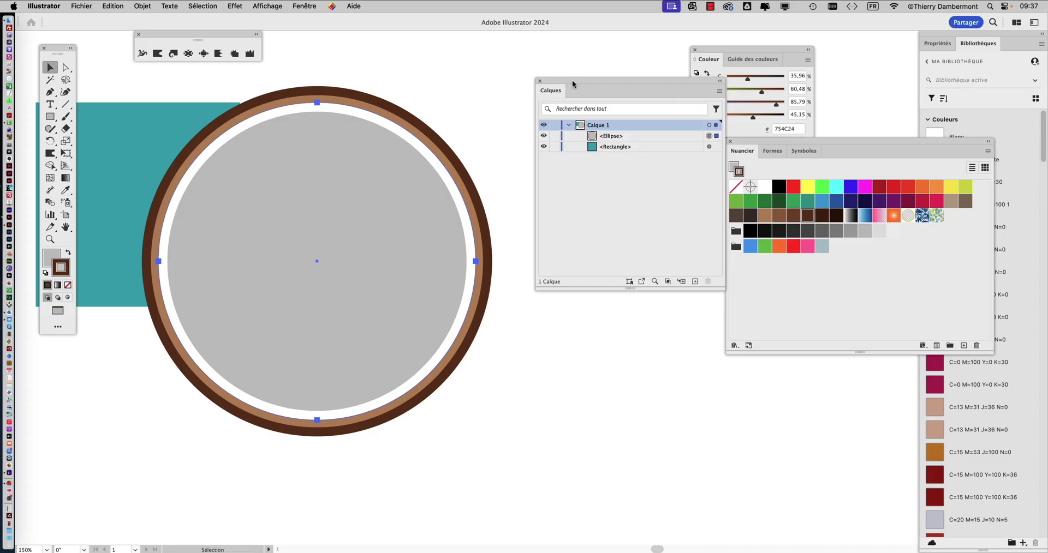
left_click_drag(573, 83, 875, 58)
left_click(304, 6)
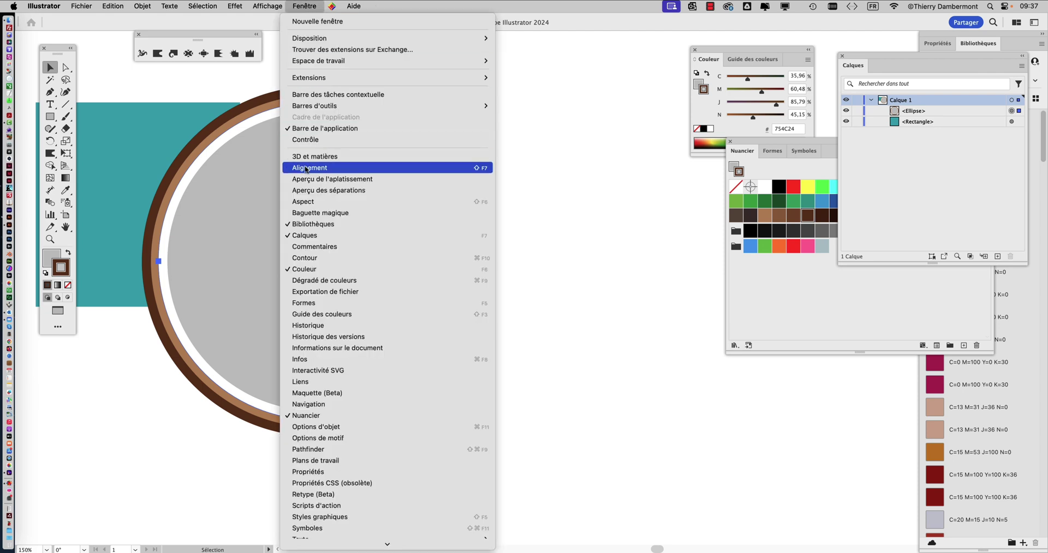
left_click(311, 201)
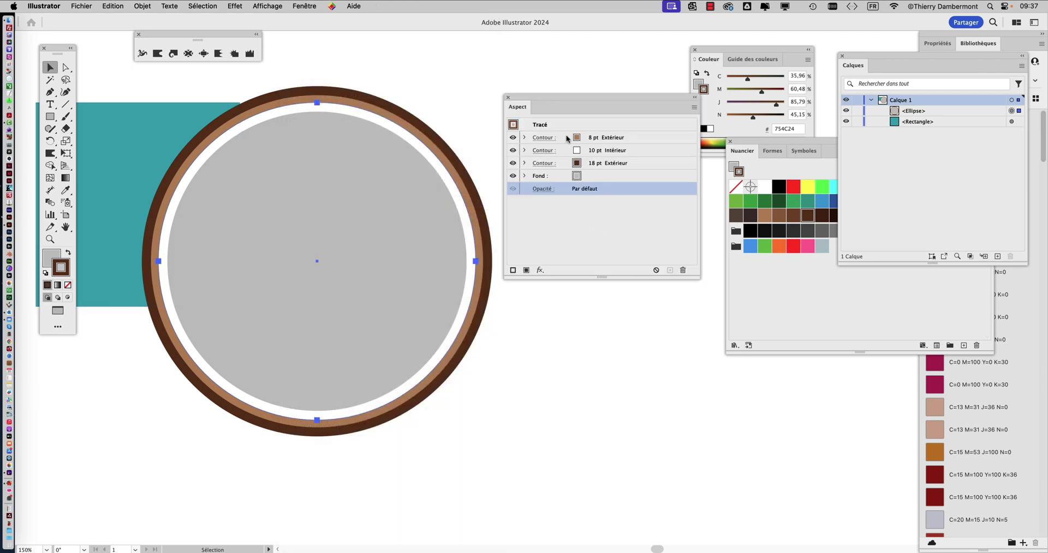
left_click_drag(584, 100, 594, 146)
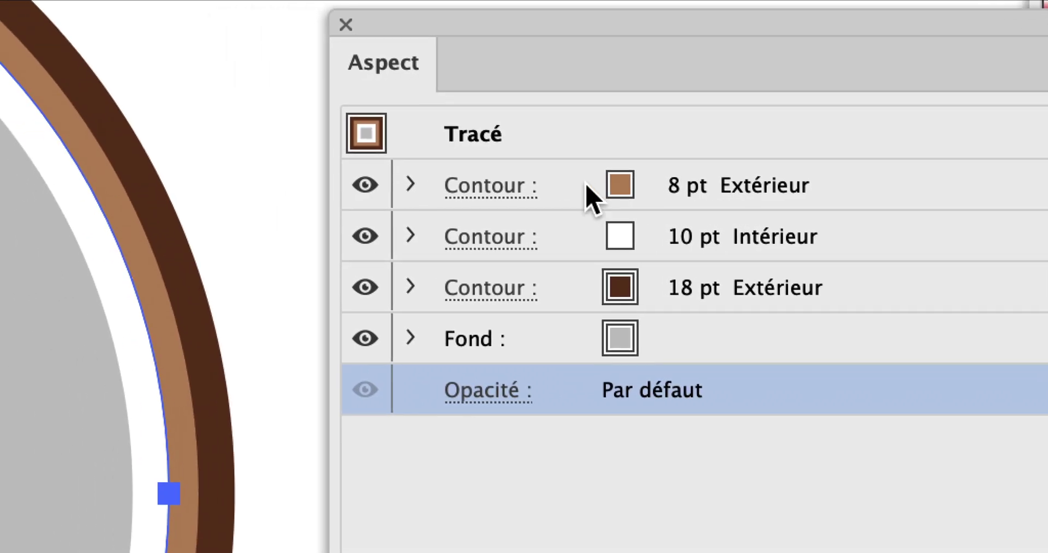
- Examine the weight and alignment of the circle's light brown, white and dark brown strokes
left_click(583, 185)
left_click(586, 233)
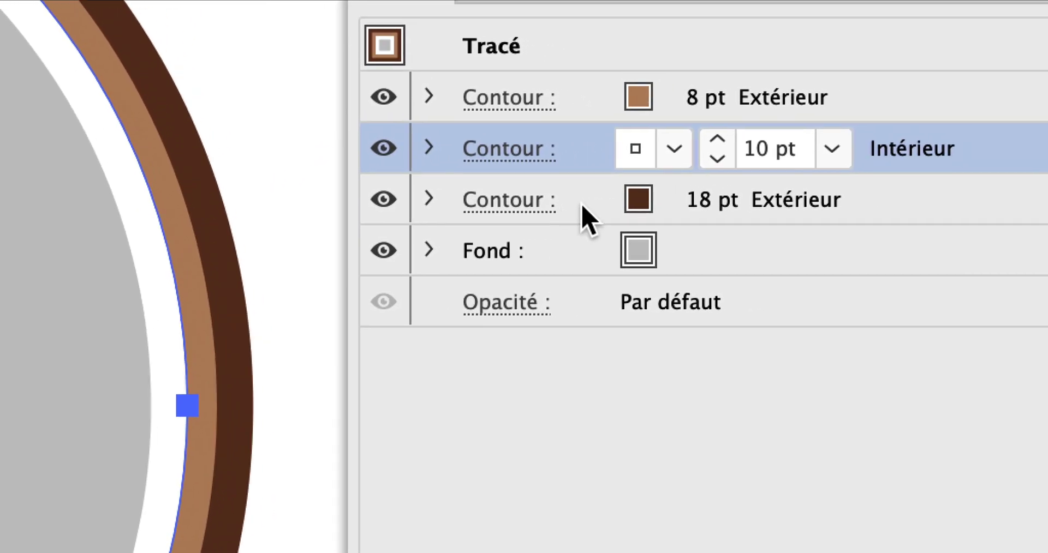
left_click(963, 229)
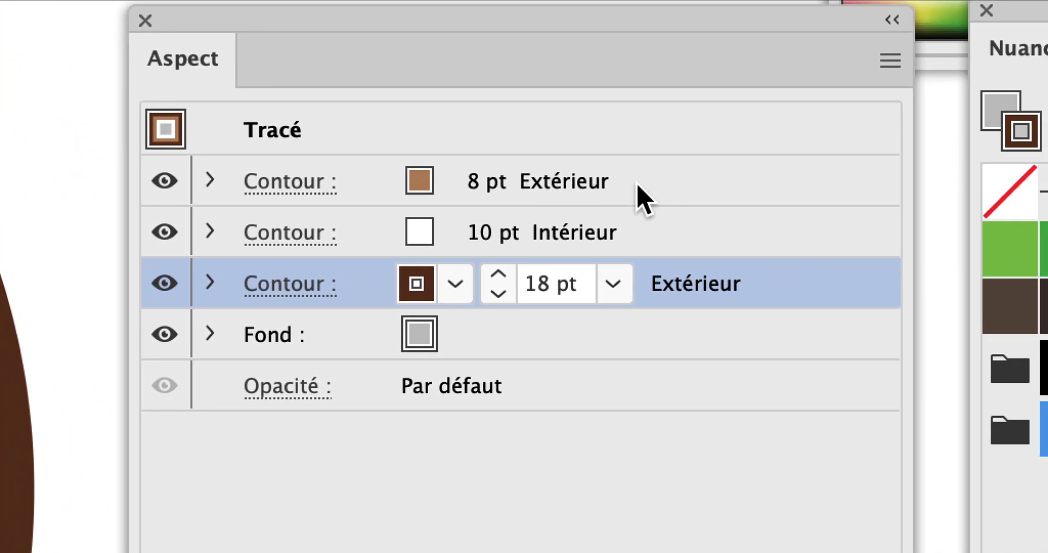
left_click(637, 186)
left_click(678, 286)
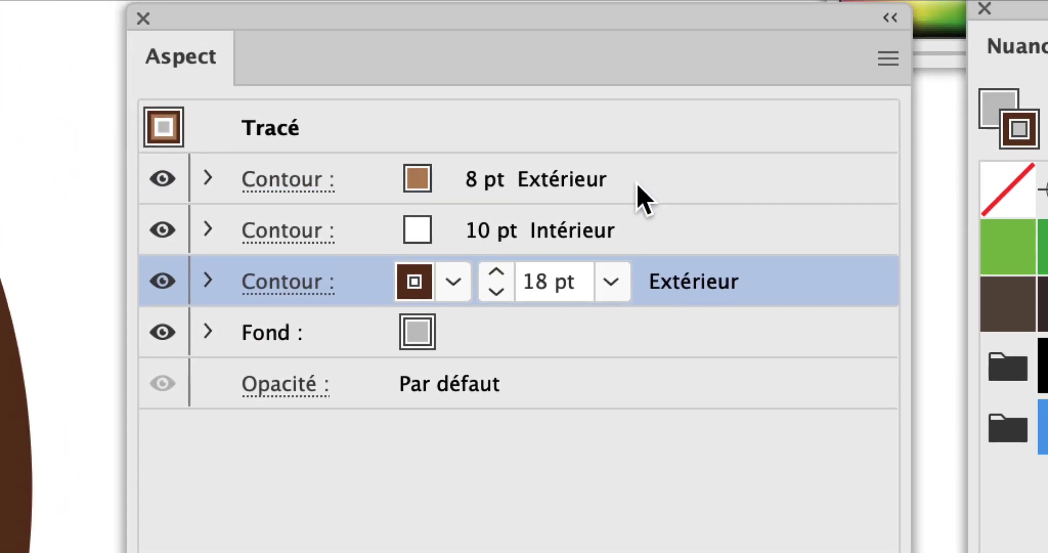
left_click(637, 185)
left_click(663, 268)
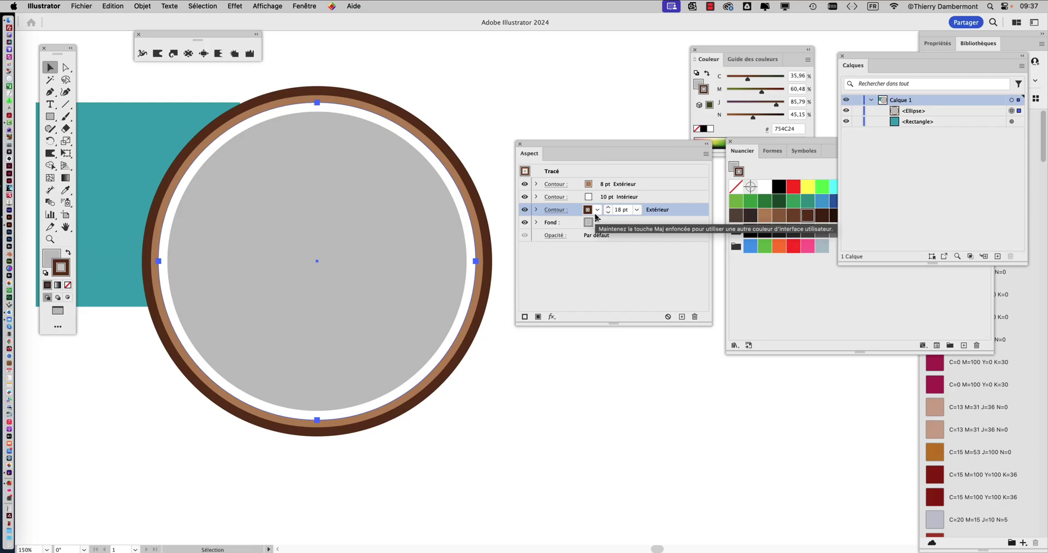
left_click_drag(166, 109, 218, 105)
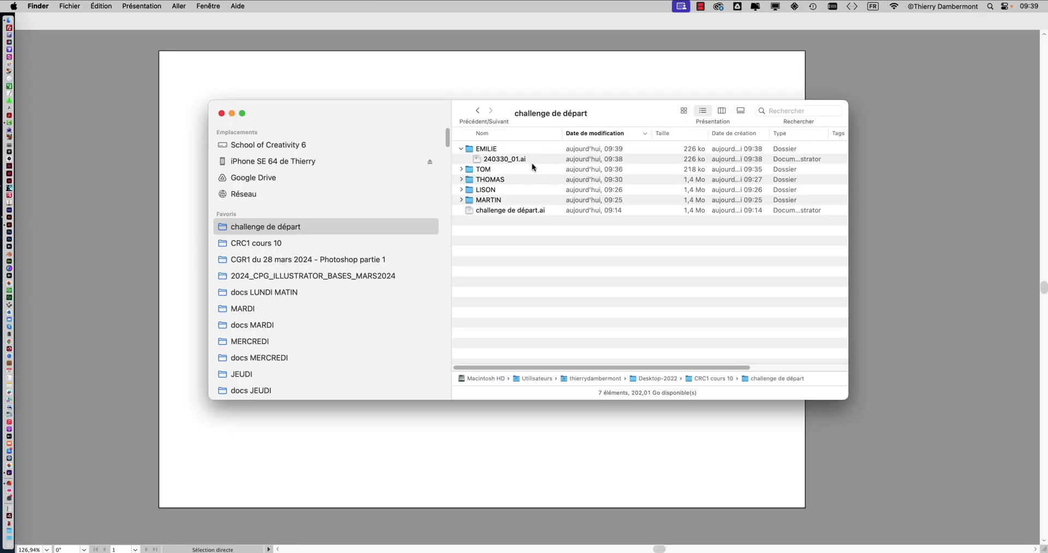
- Open 240330_01.ai in Illustrator and select its multi-stroke circle
left_click(533, 162)
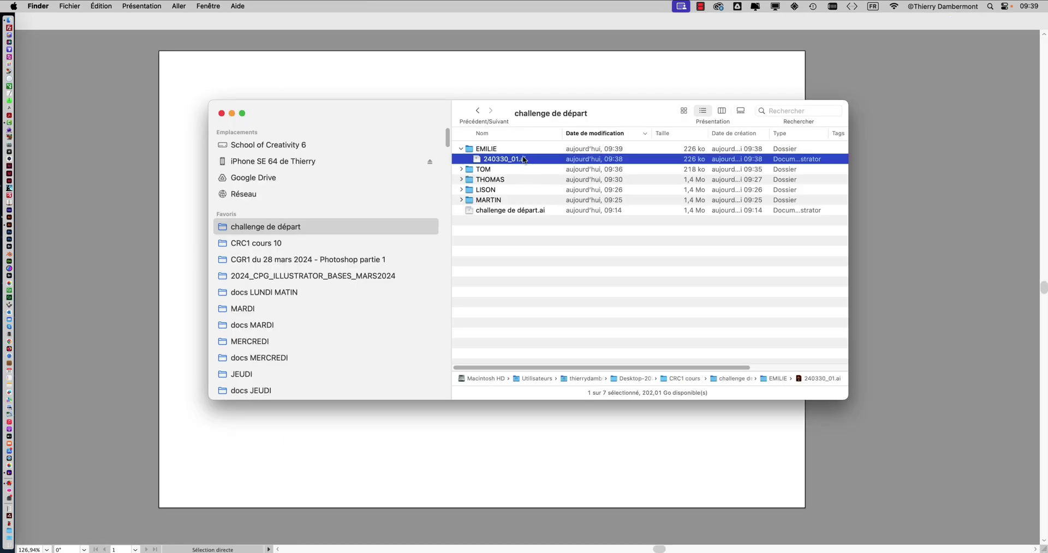
mouse_move(523, 160)
left_mouse_down()
mouse_move(11, 219)
mouse_move(14, 228)
left_mouse_up()
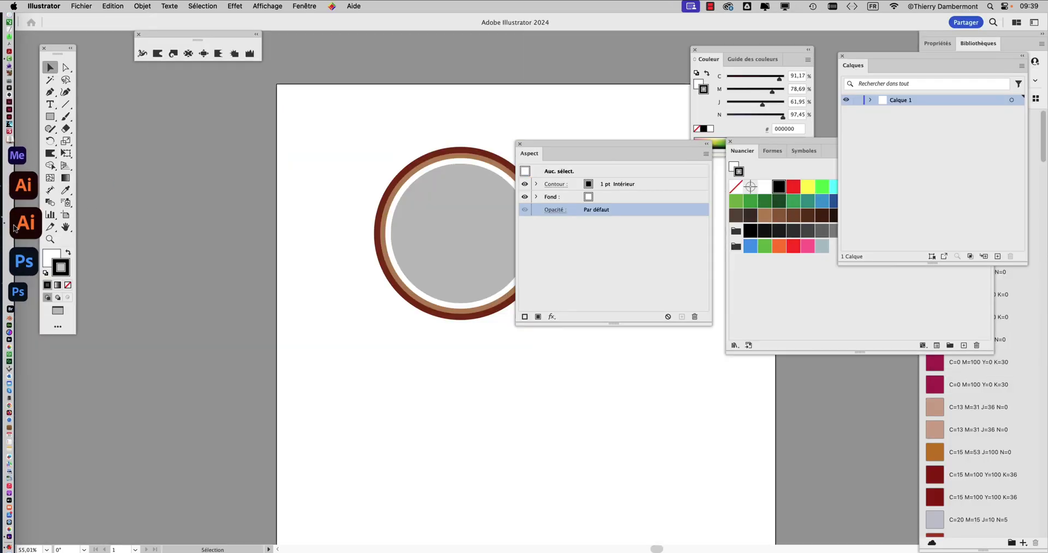
scroll(462, 226, "up", 3)
left_click(420, 201)
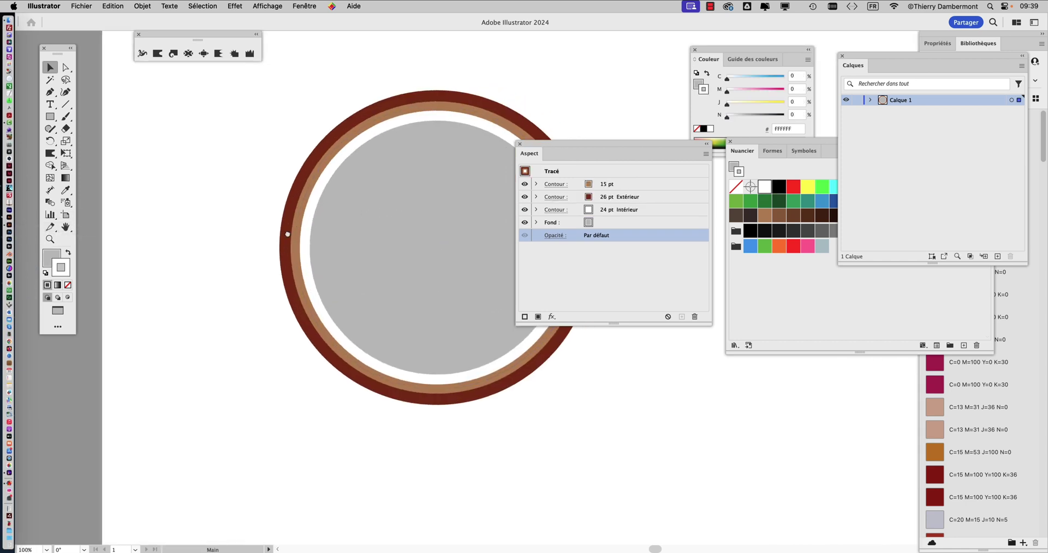
- Check the selected circle in outline view and return to the normal preview
scroll(227, 238, "right", 4)
key("super+y")
key("super+y")
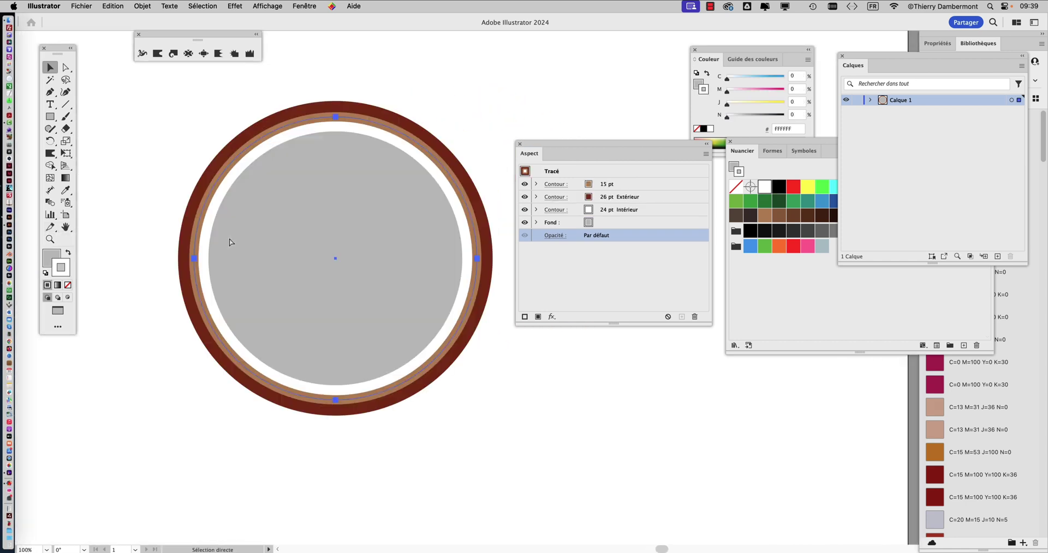
- Expand Calque 1 to examine its ellipse, and review the circle's stroke and fill attributes
left_click_drag(568, 144, 567, 277)
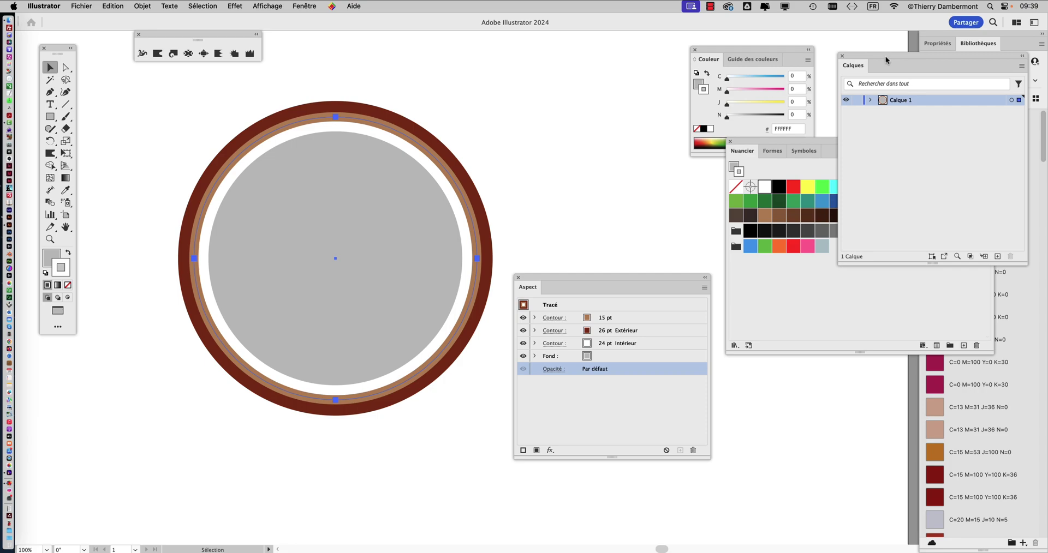
left_click_drag(886, 59, 568, 84)
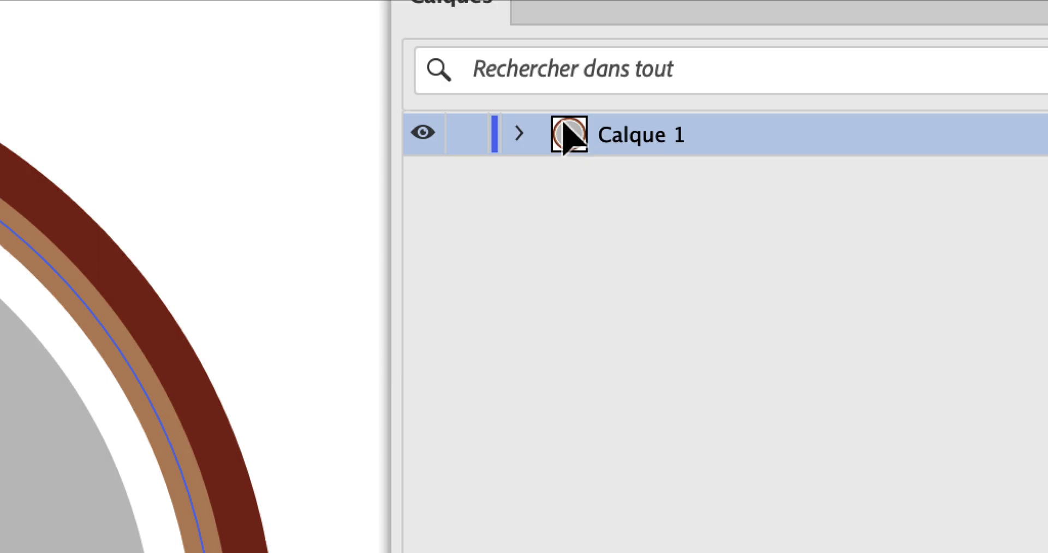
left_click(552, 125)
left_click(592, 142)
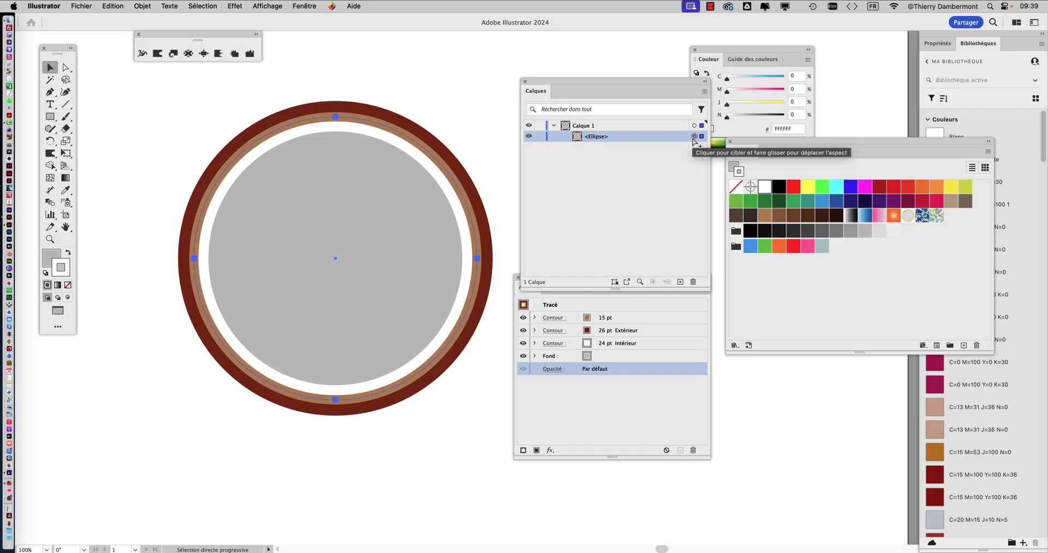
left_click_drag(564, 83, 906, 59)
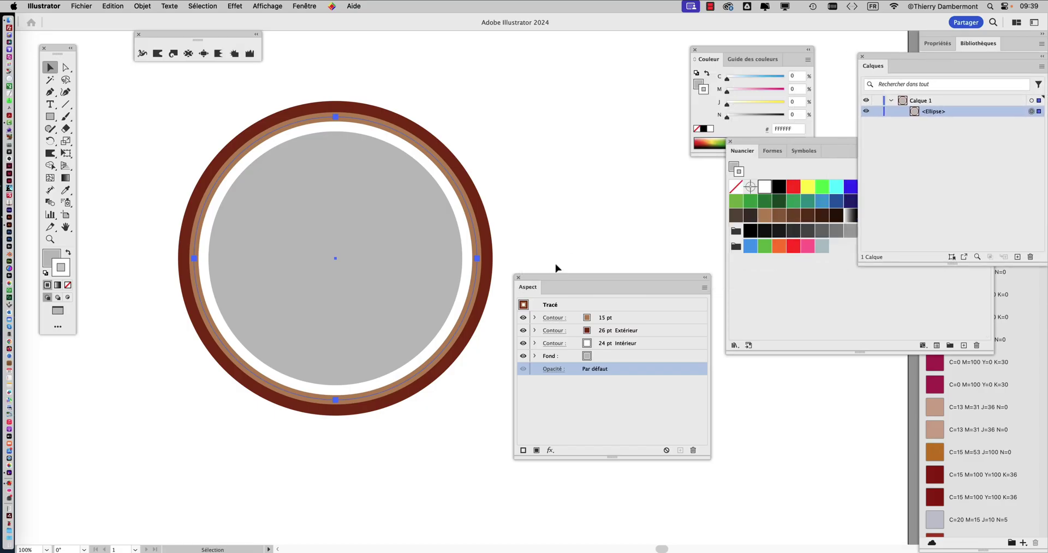
left_click_drag(553, 276, 508, 75)
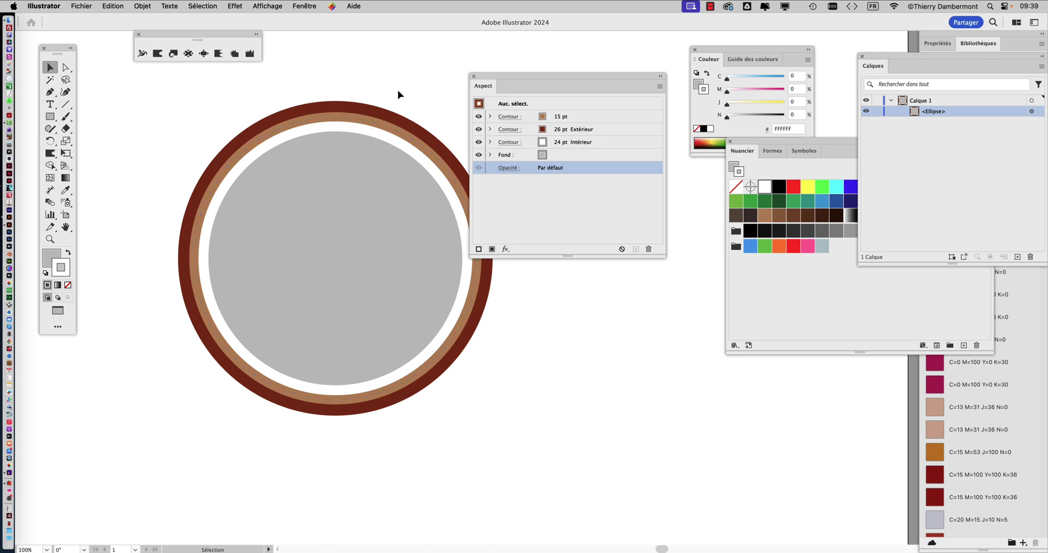
left_click_drag(502, 75, 594, 61)
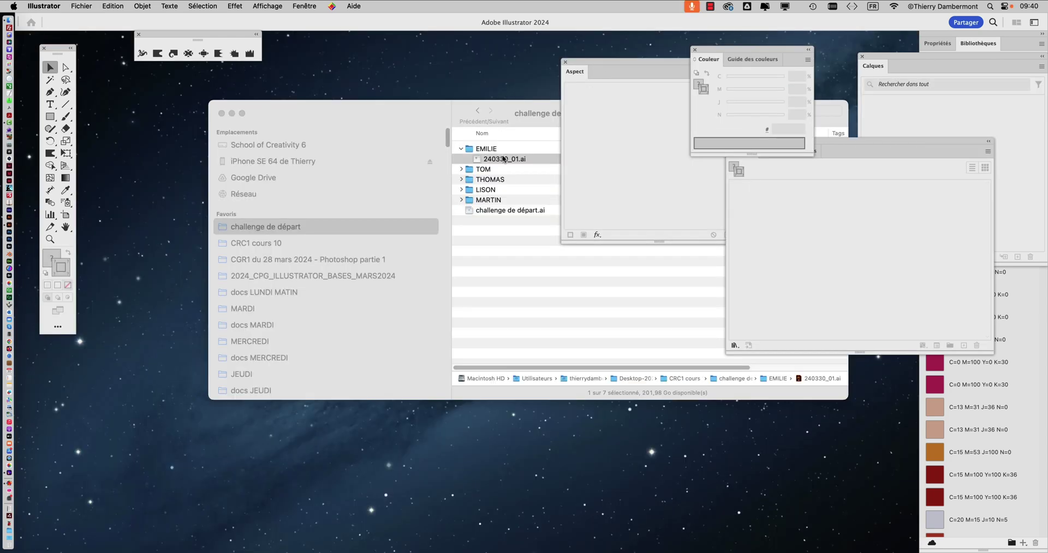
- Create a new A4 landscape document, 297 x 210 mm, in CMYK colour mode
left_click(82, 6)
left_click(88, 21)
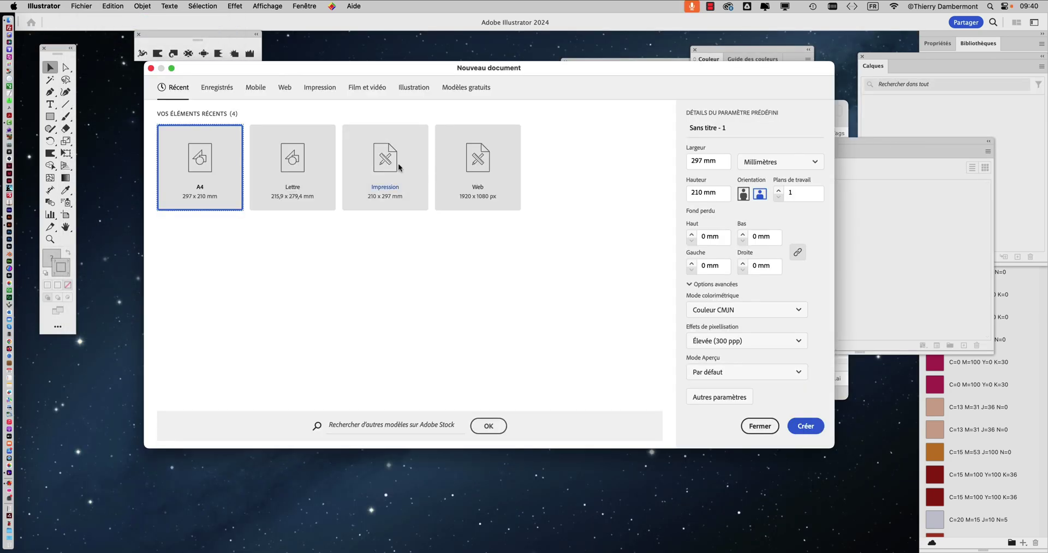
left_click(805, 426)
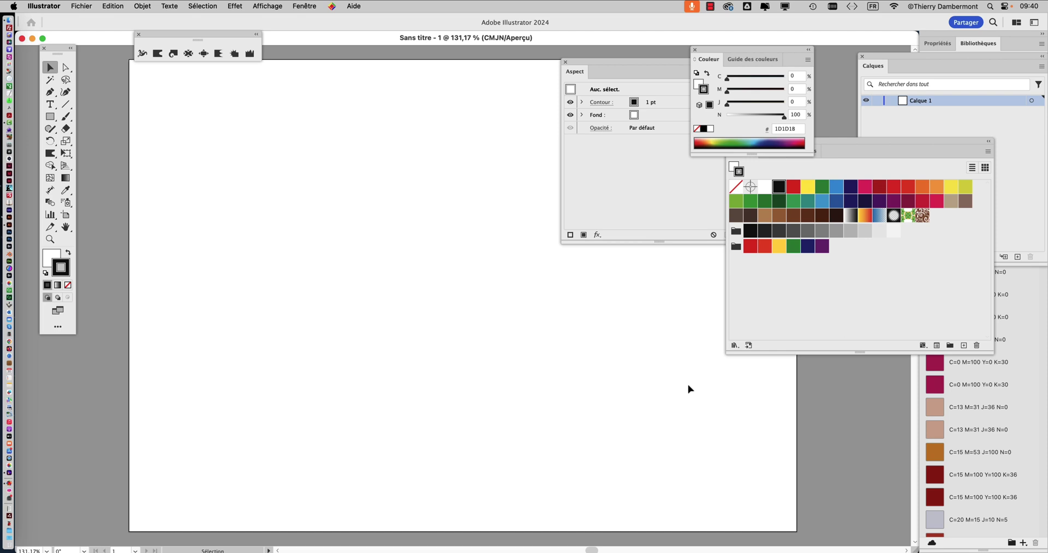
- Clear the workspace of all panels except the tools and place the tools beside the artboard
left_click(139, 34)
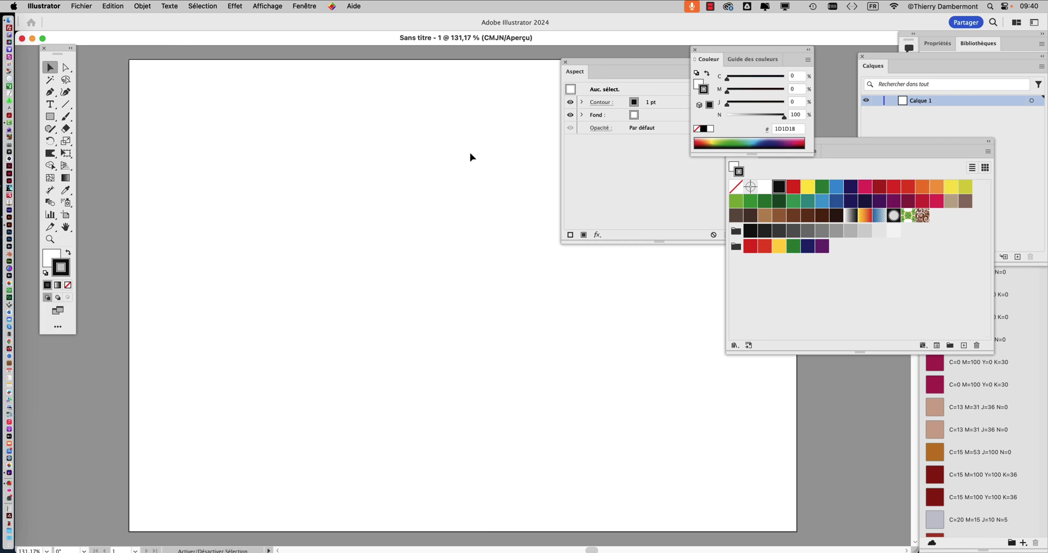
key("shift+Tab")
left_click_drag(73, 58, 107, 94)
- Draw a circle from its centre near the middle of the artboard with the Ellipse tool
left_click(85, 157)
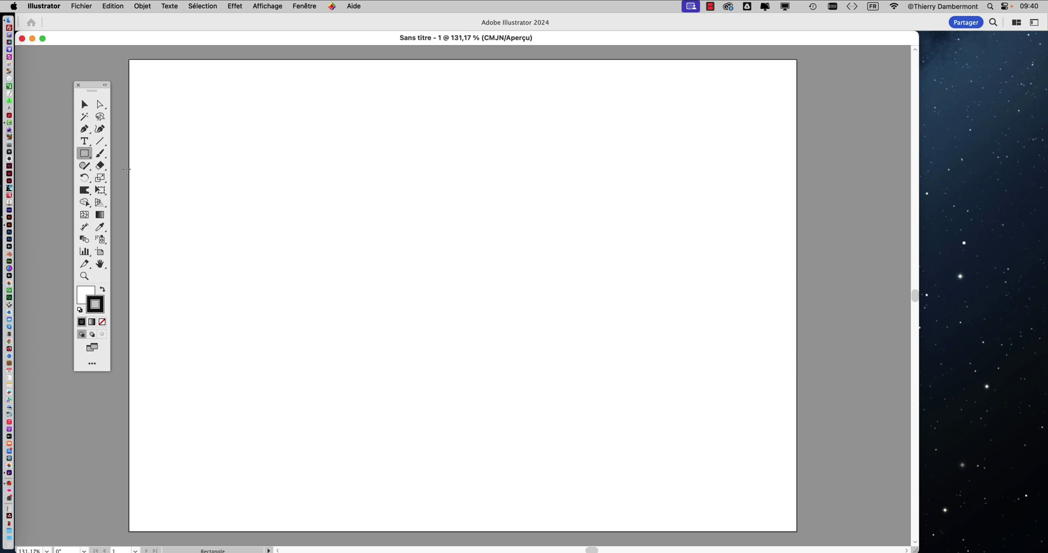
left_click(87, 158)
left_click_drag(87, 158, 134, 178)
left_click_drag(439, 269, 555, 317)
left_click(85, 104)
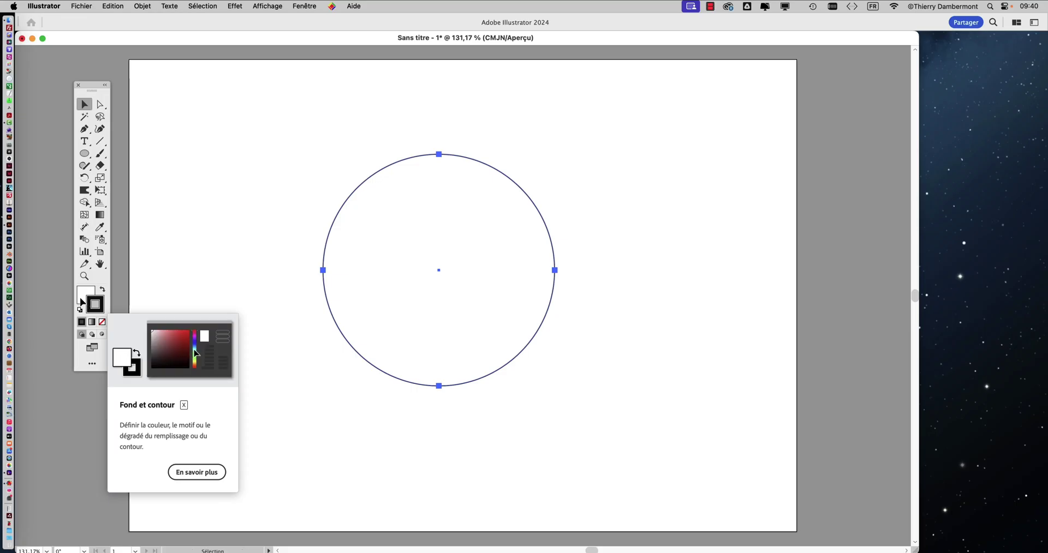
- Select the circle and display its appearance attributes (Aspect) beside it on the artboard
left_click(330, 105)
left_click_drag(330, 106, 260, 86)
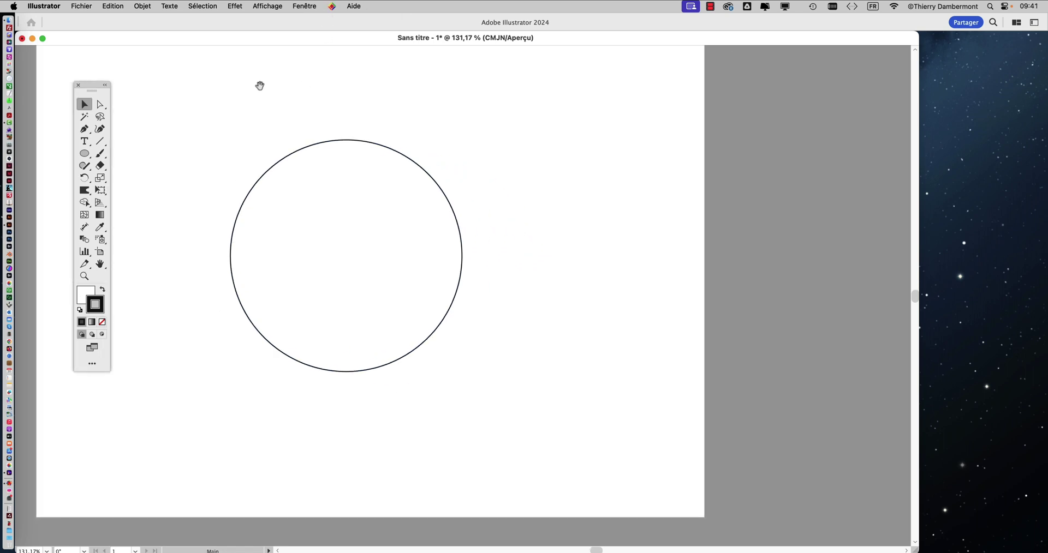
key("super+a")
left_click(304, 6)
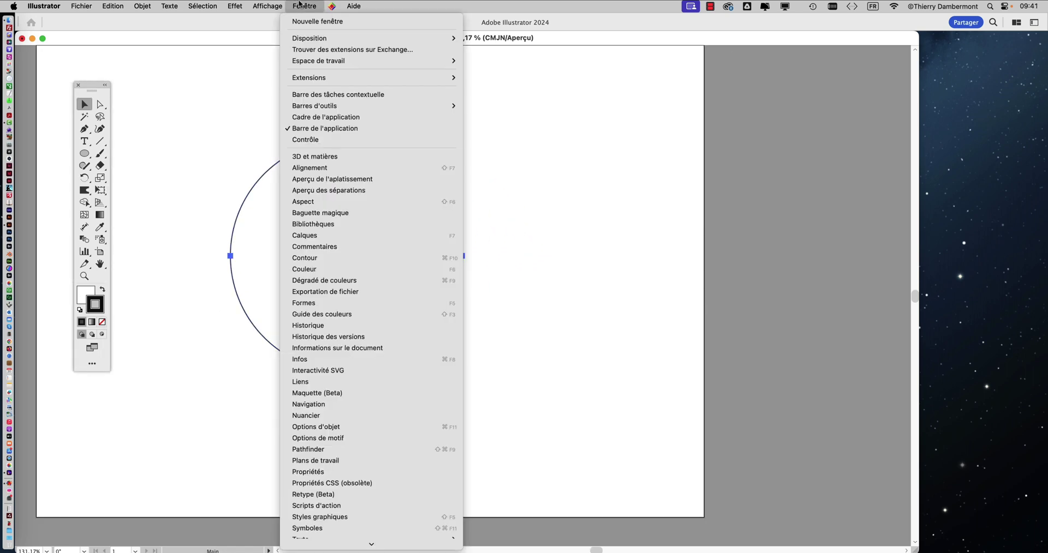
left_click(321, 202)
left_click_drag(588, 61, 555, 97)
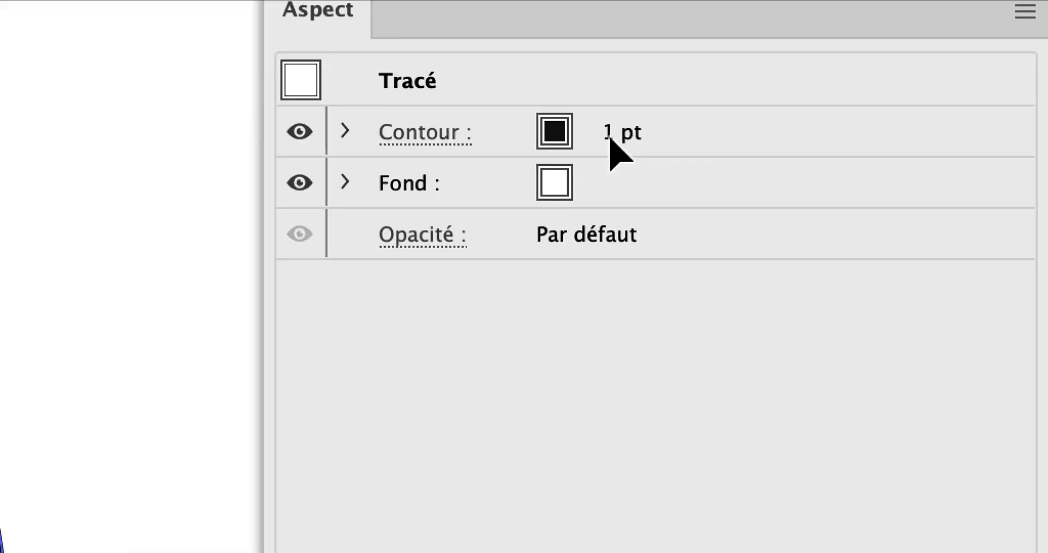
- Give the circle's stroke a grey-brown swatch colour, a 10 pt weight and outside alignment
left_click(612, 141)
left_click(610, 141)
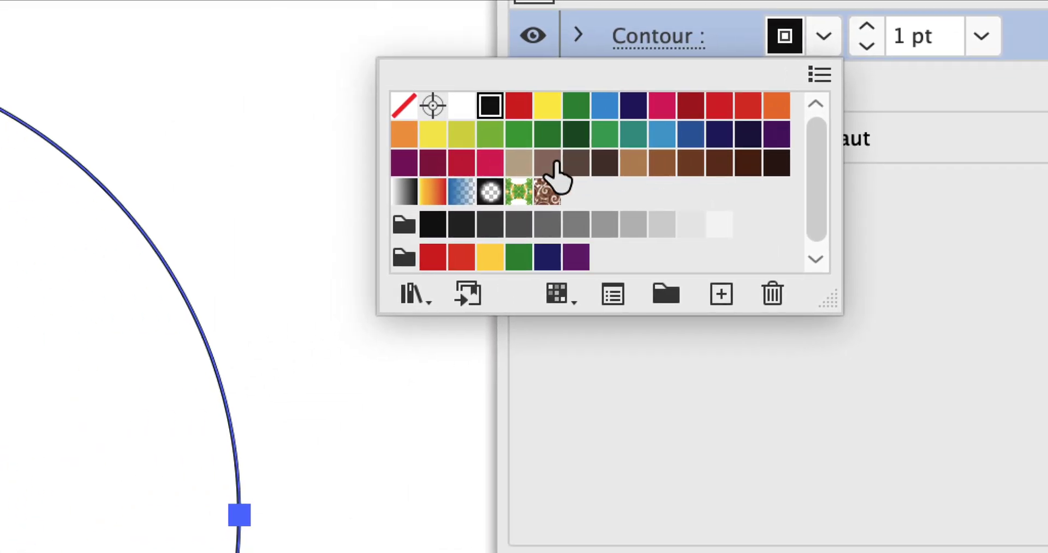
left_click(552, 164)
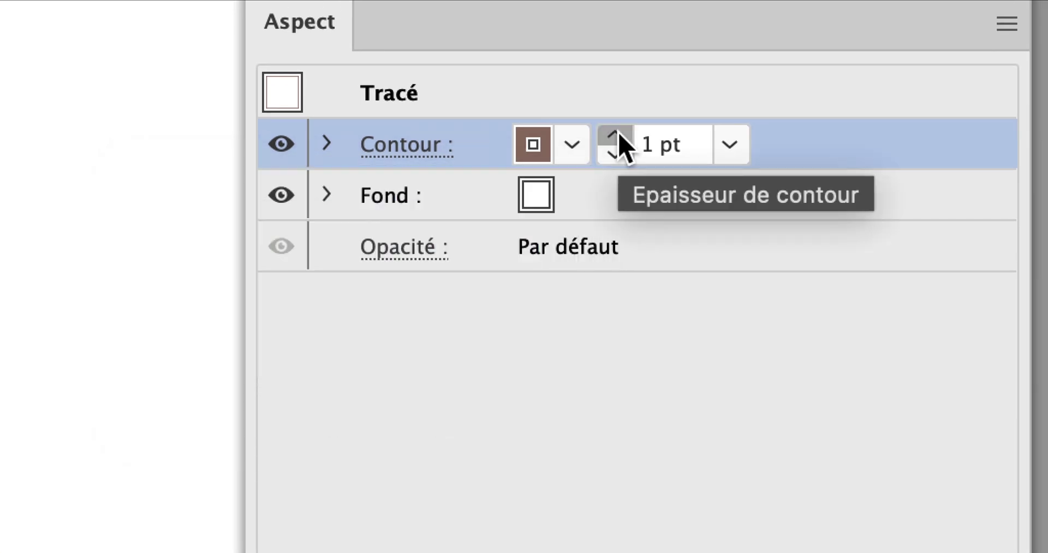
left_click(612, 135)
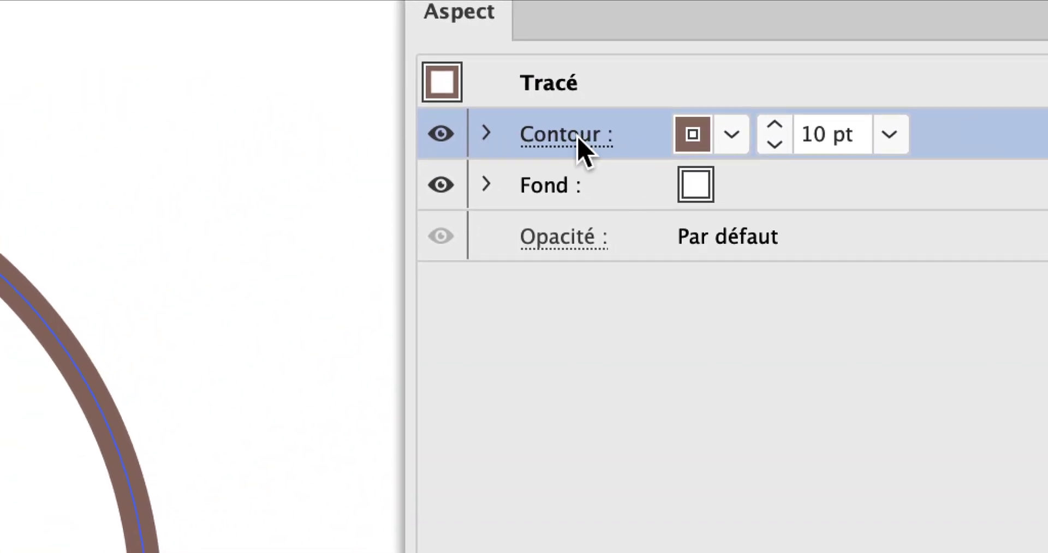
left_click(1041, 68)
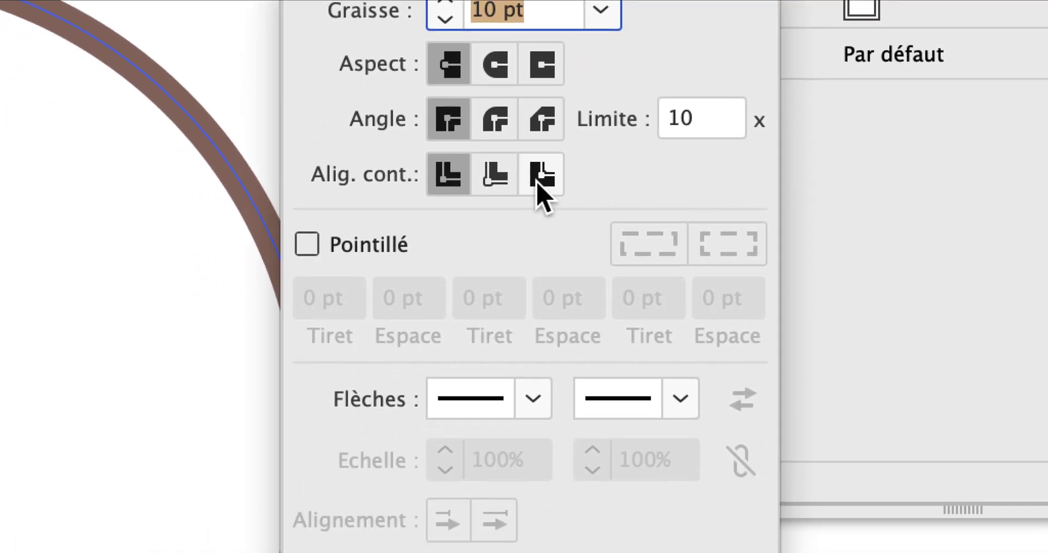
left_click(376, 356)
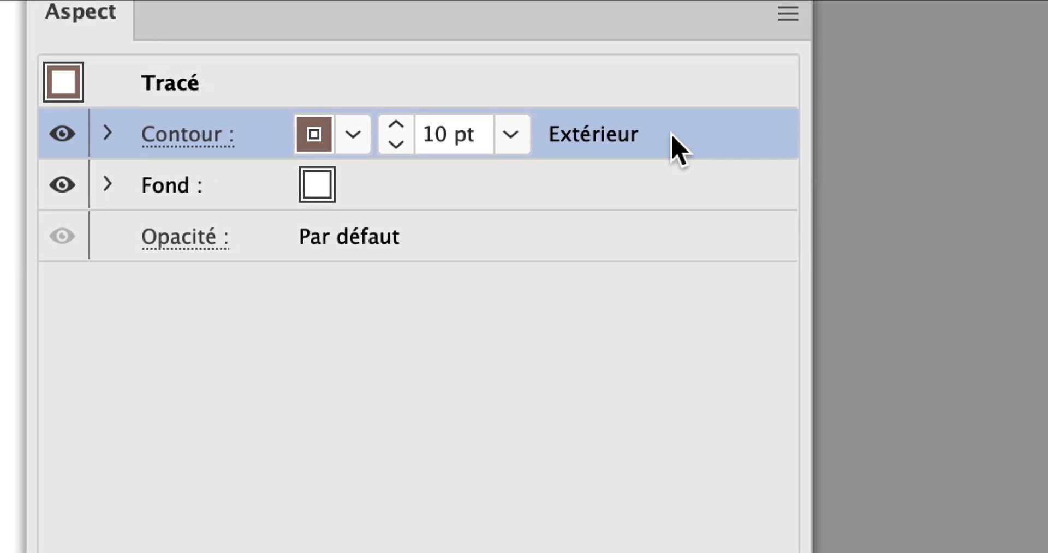
- Duplicate the circle's outside stroke and colour the lower copy with the beige swatch
left_click_drag(672, 136, 666, 552)
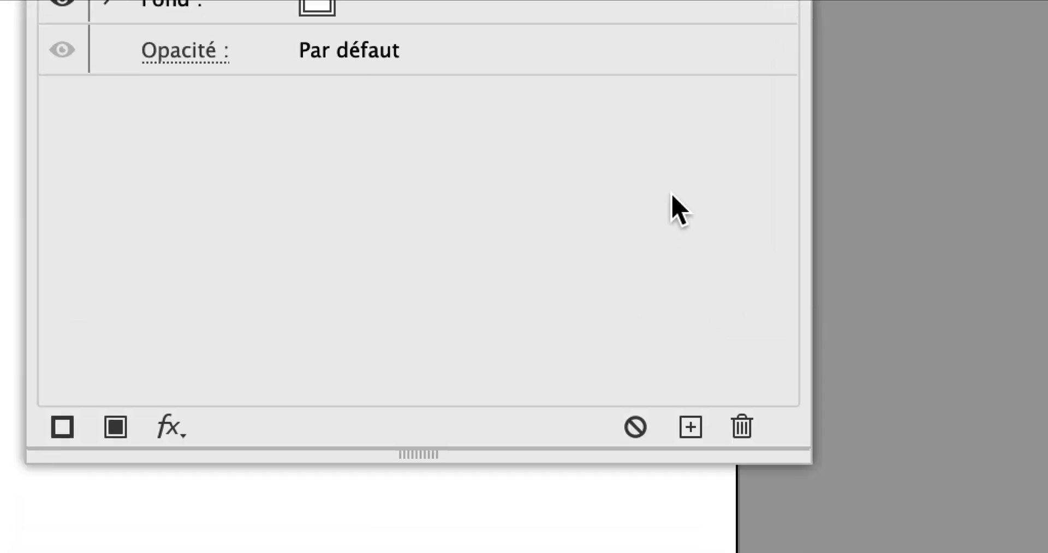
left_click(622, 159)
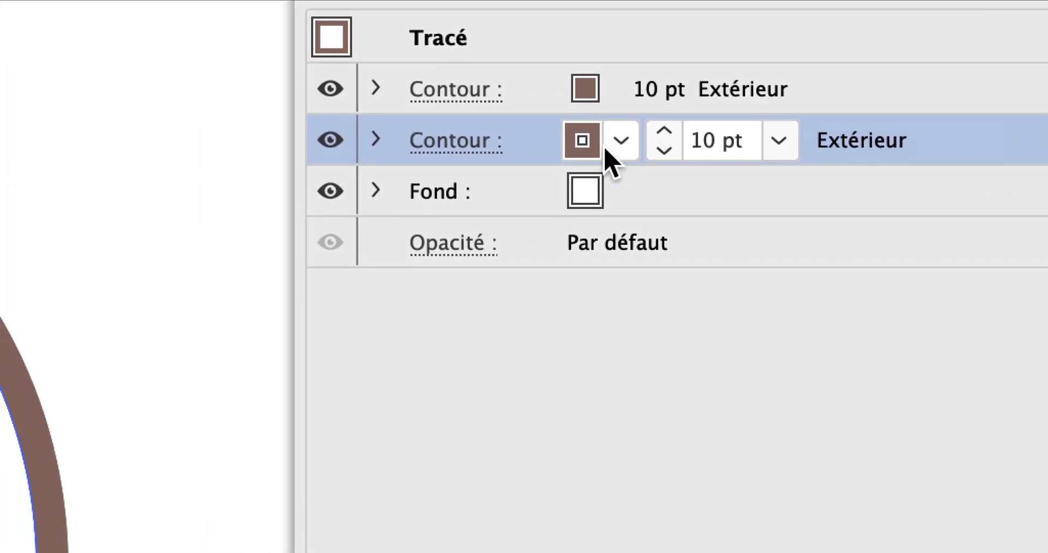
left_click(617, 143)
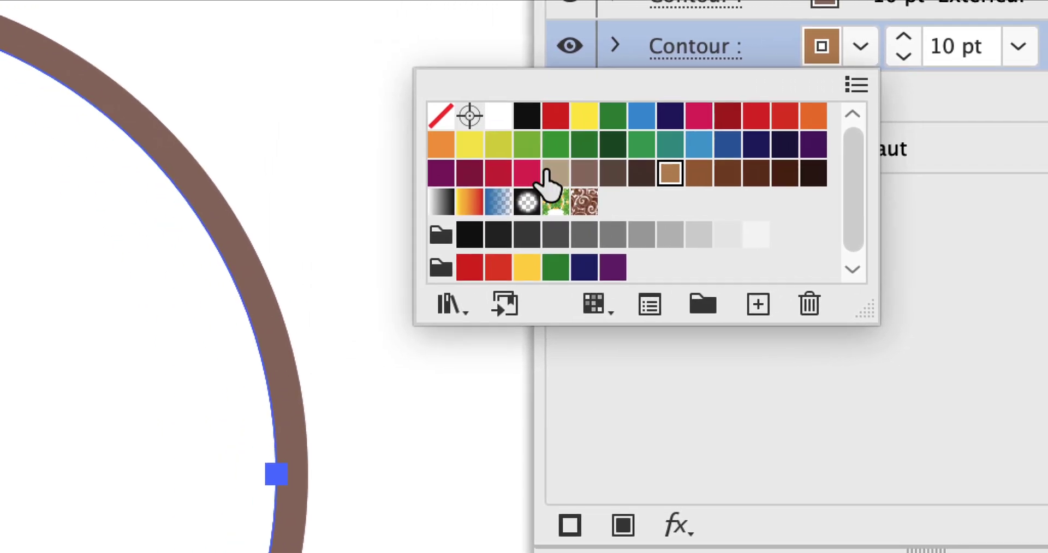
left_click(455, 169)
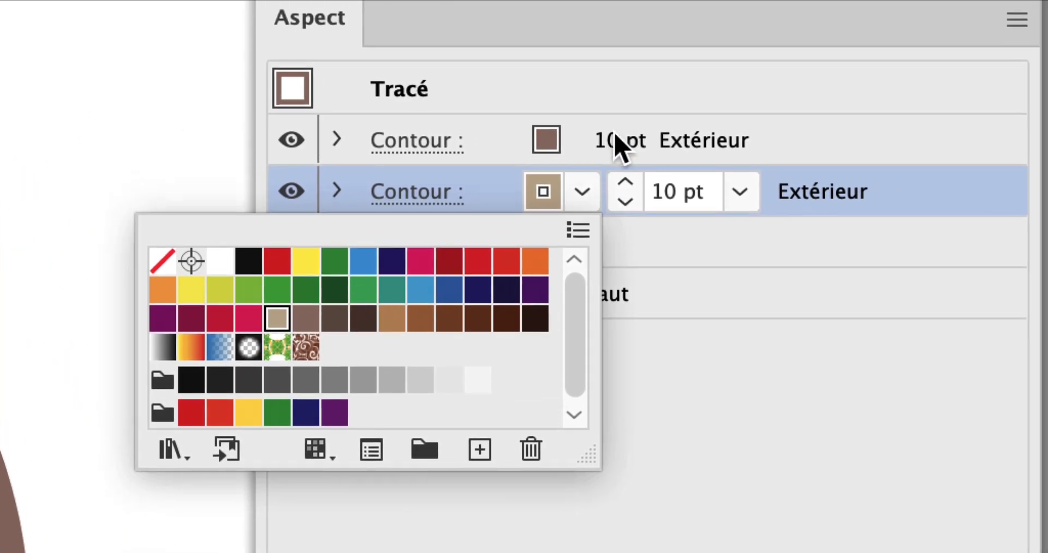
- Recolour the circle's upper stroke with the dark brown swatch
left_click(617, 145)
left_click(593, 143)
left_click(595, 141)
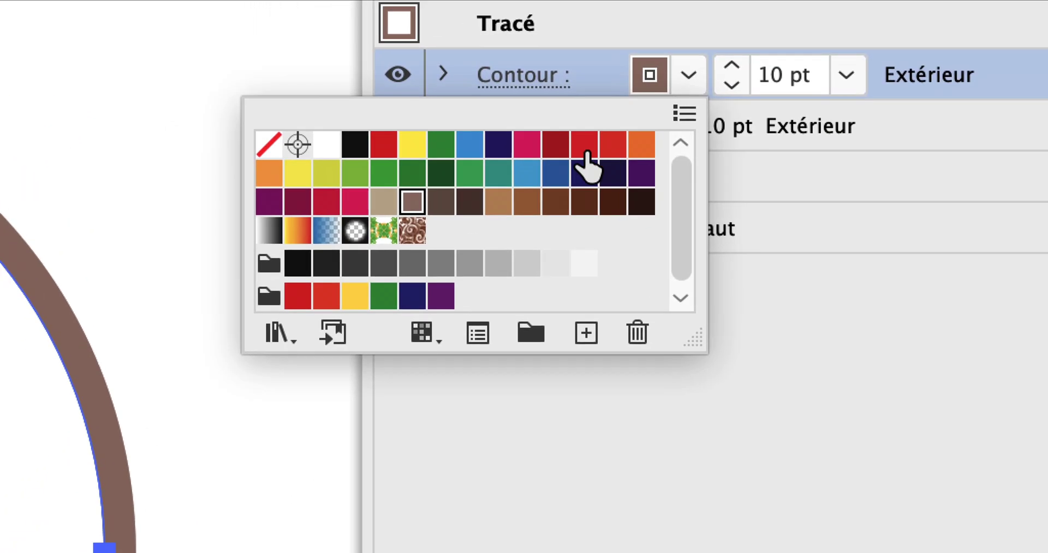
left_click(469, 202)
left_click(757, 135)
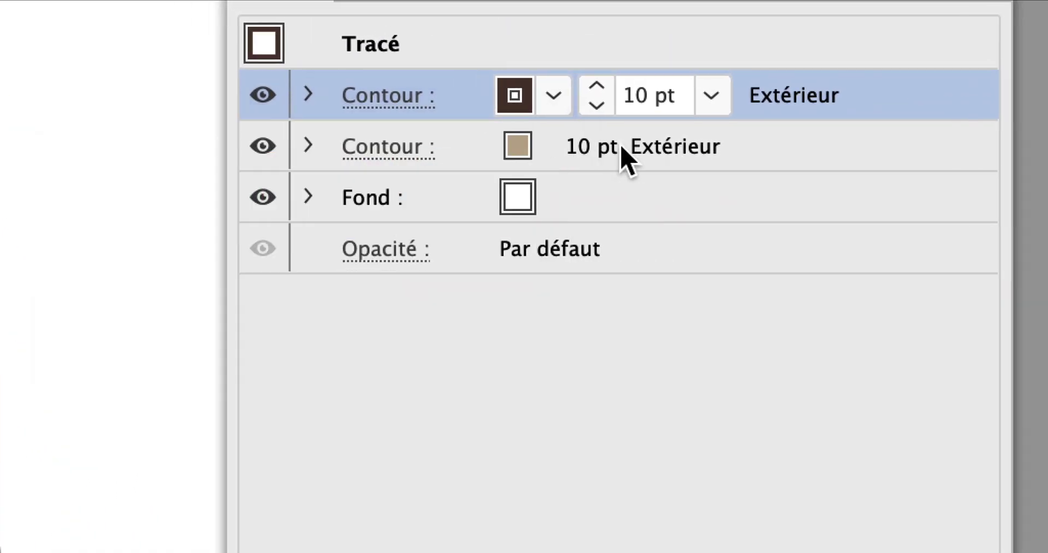
- Align the beige stroke to the inside of the circle's path
left_click(625, 153)
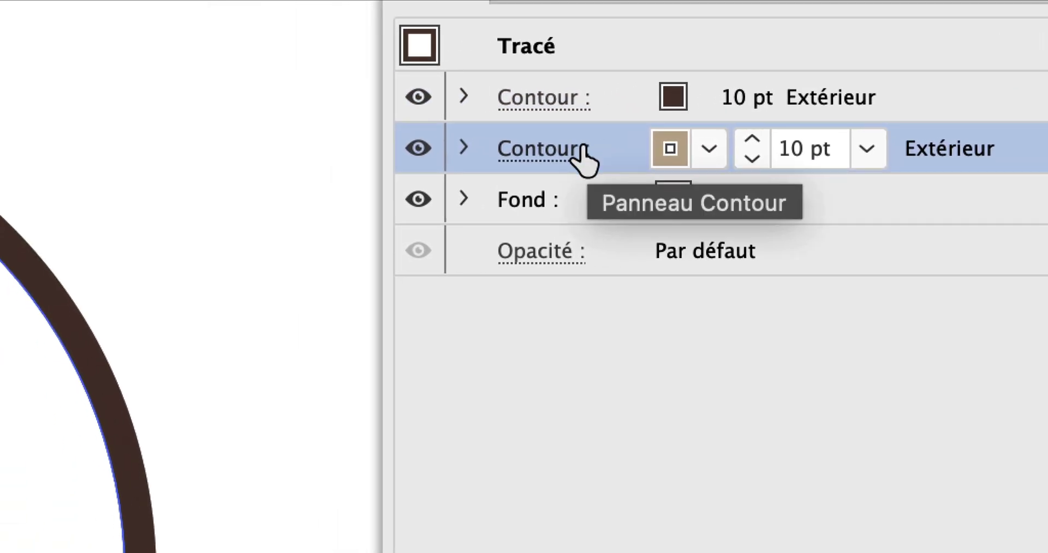
left_click(584, 159)
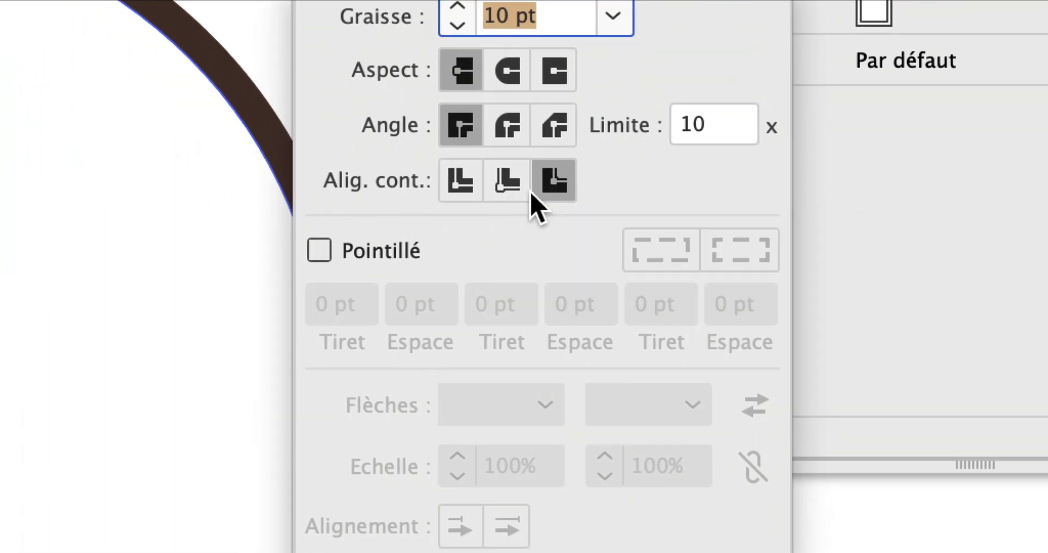
left_click(522, 191)
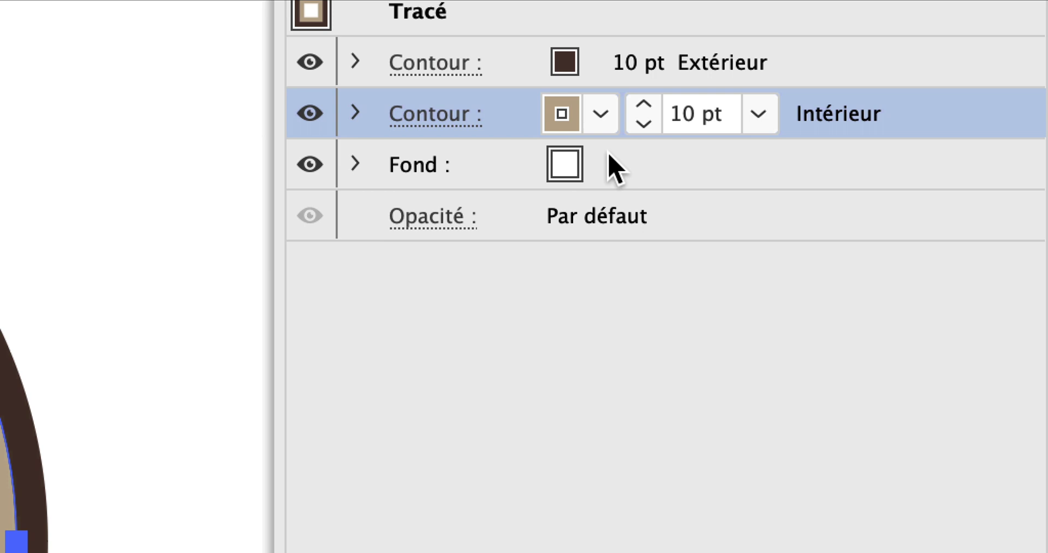
- Change the circle's fill to a light grey swatch from the grey group
left_click(612, 165)
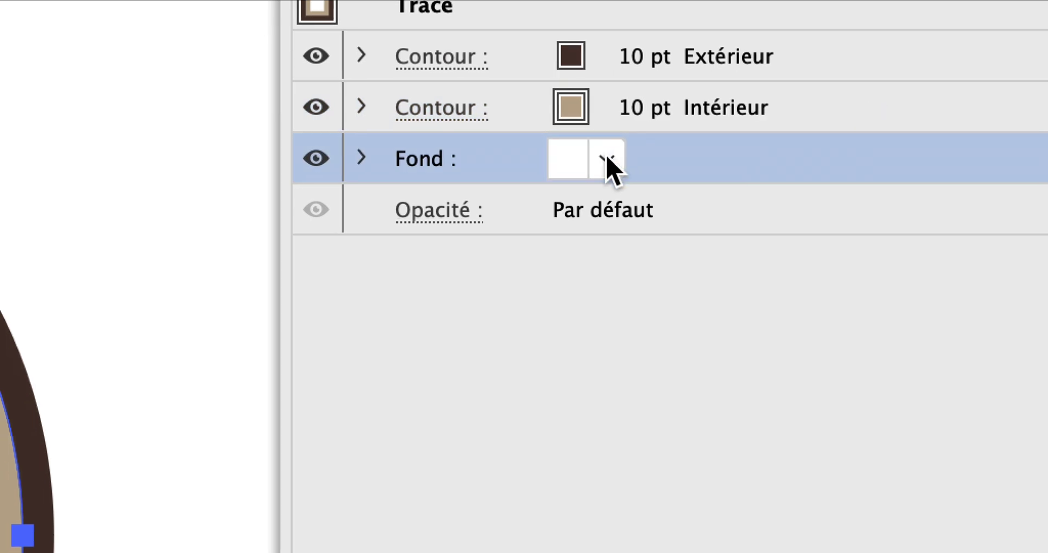
left_click(608, 159)
left_click(416, 347)
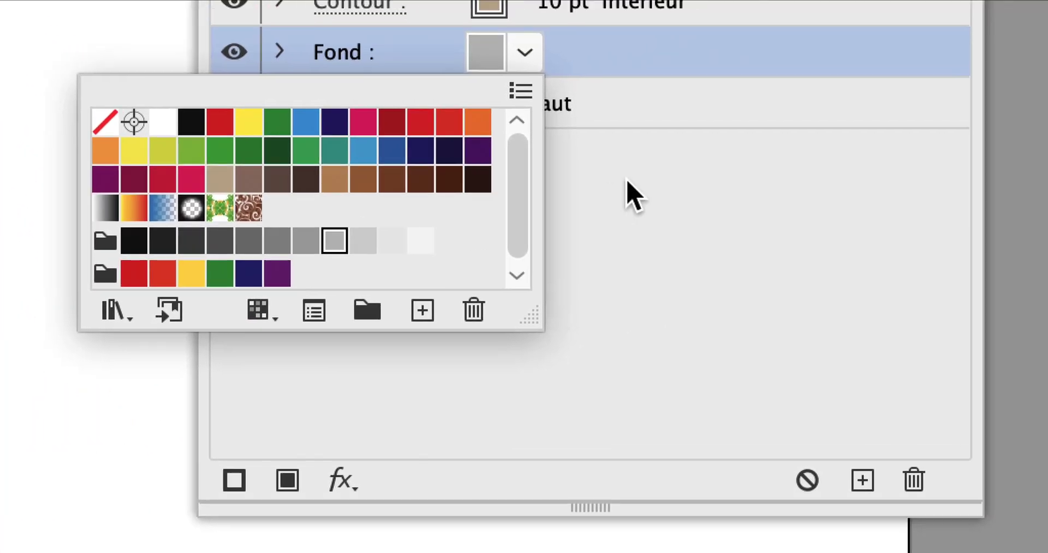
left_click(636, 70)
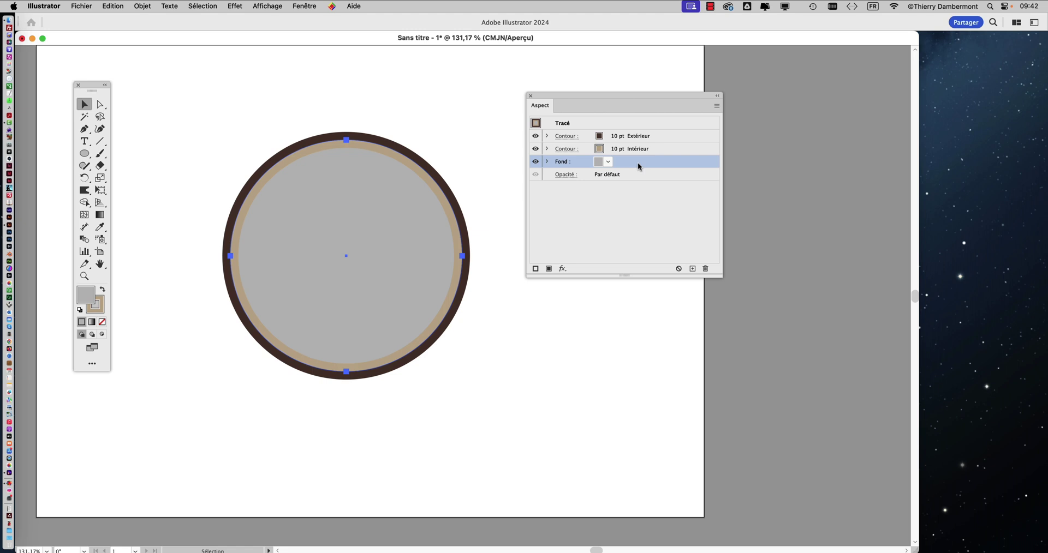
left_click(609, 162)
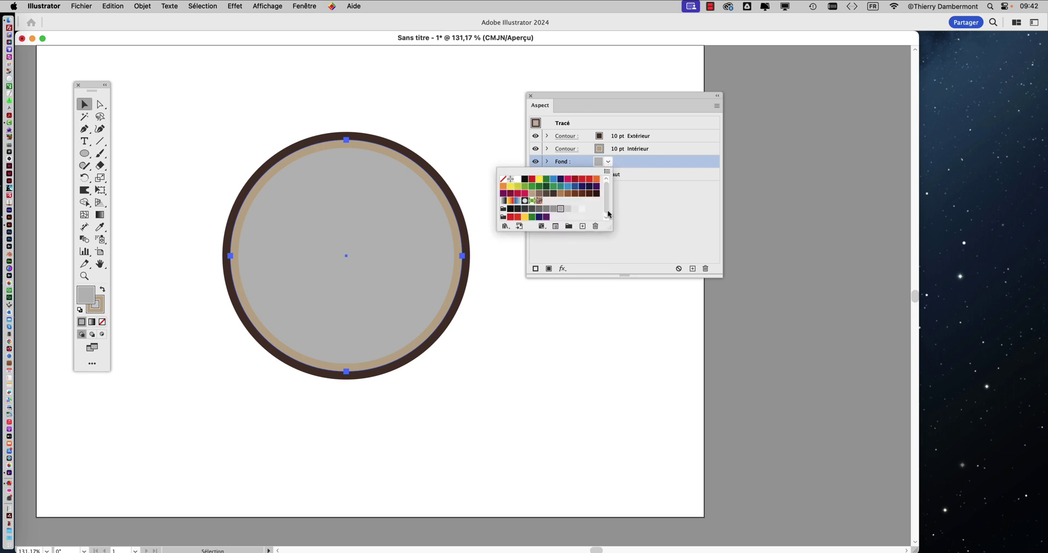
left_click(568, 210)
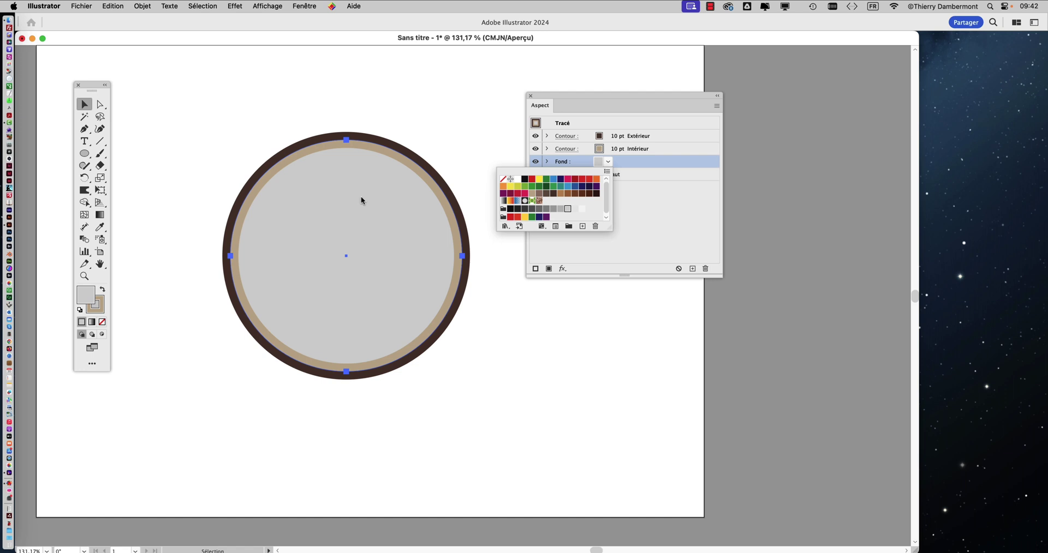
left_click(421, 93)
- Start a path offset effect (Décalage) on the circle's fill and preview an offset of 15 mm
scroll(352, 182, "up", 5)
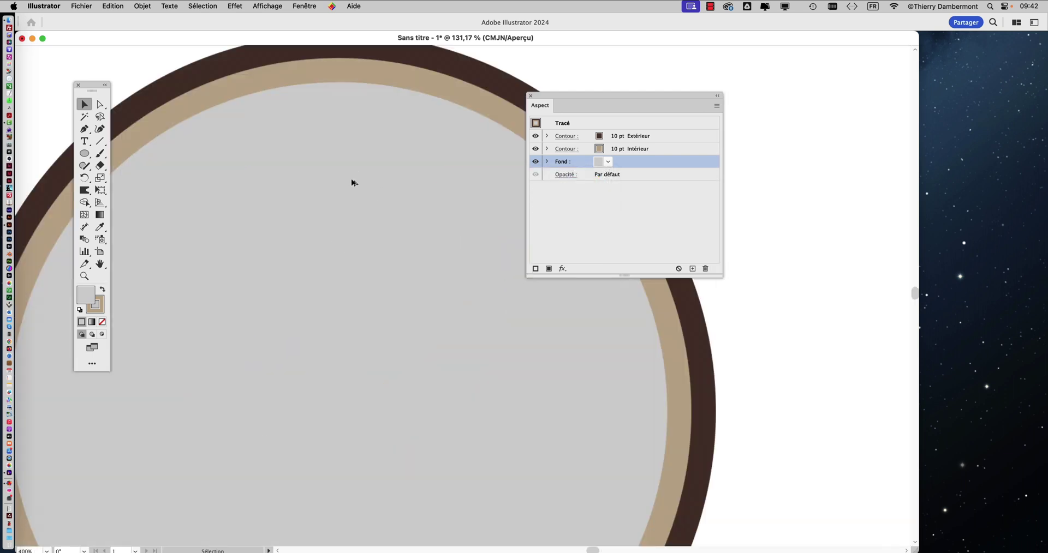
scroll(352, 183, "down", 5)
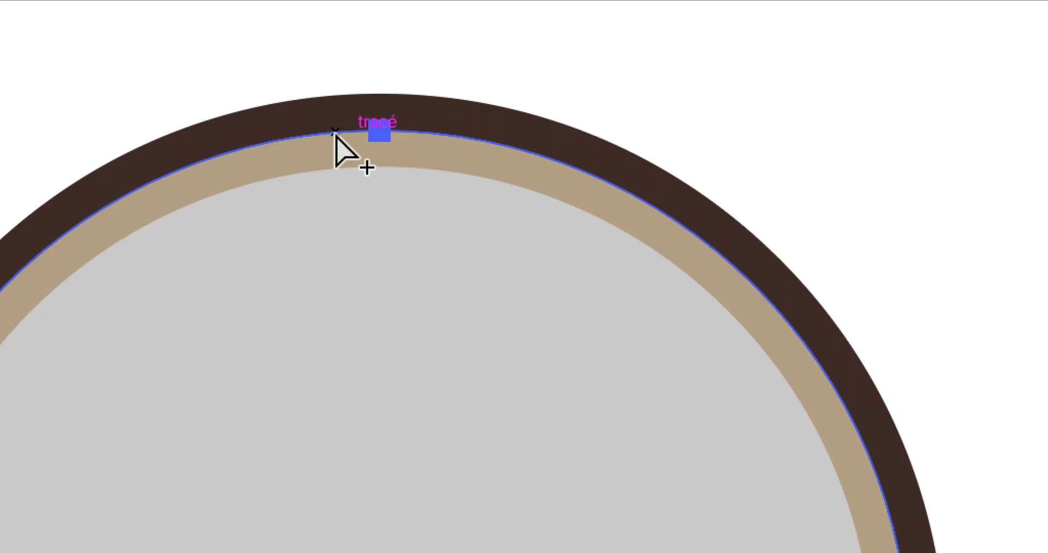
key("v")
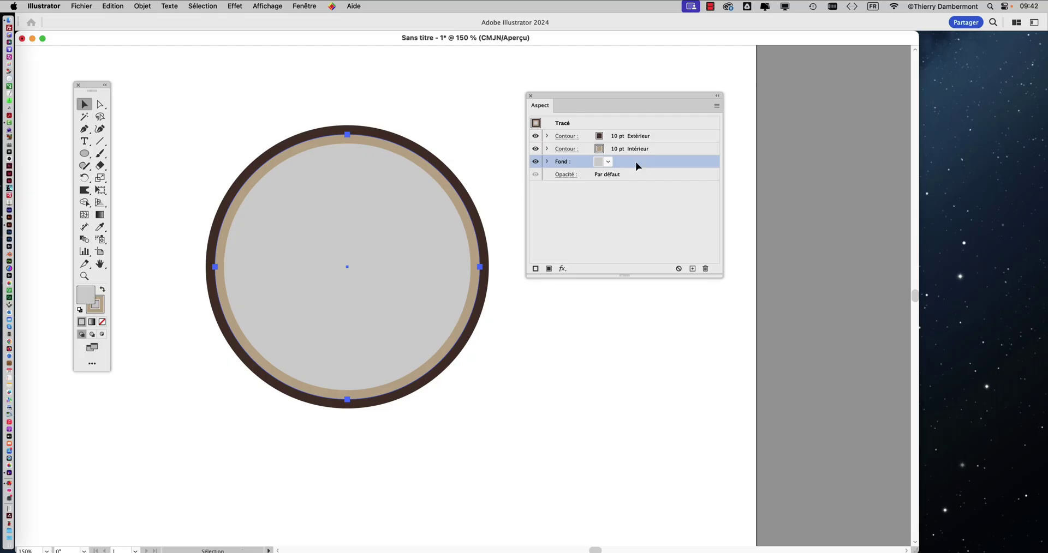
left_click(240, 4)
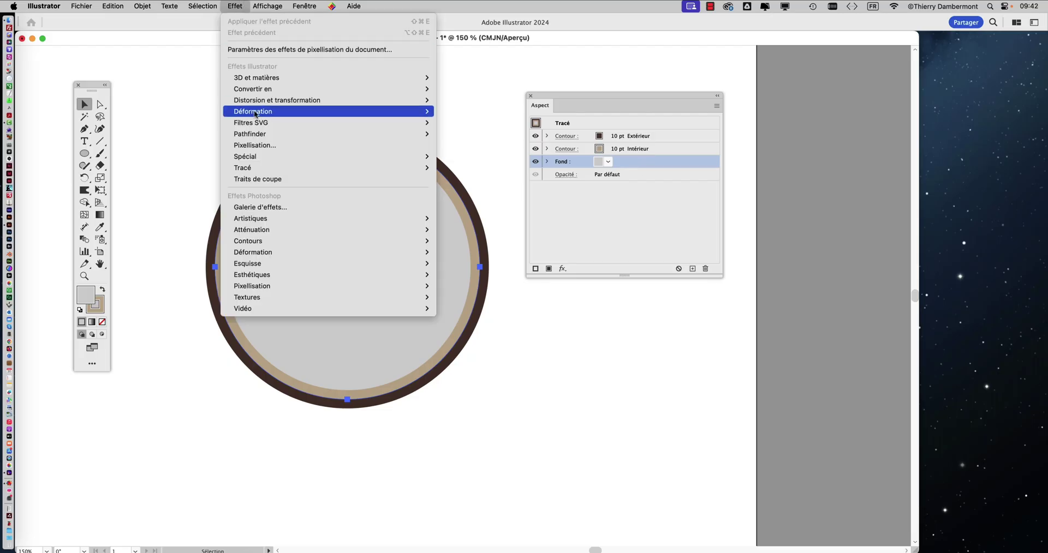
mouse_move(151, 4)
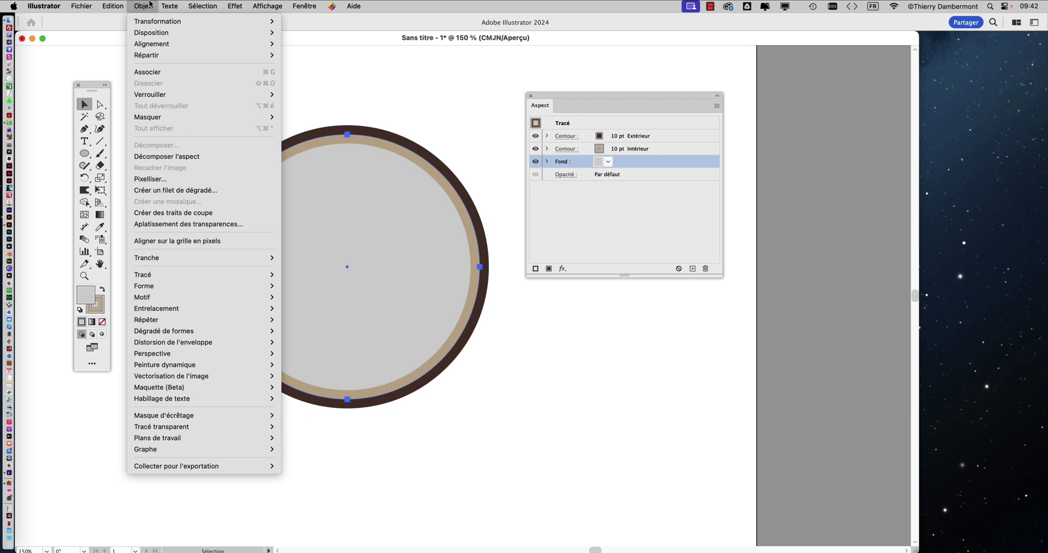
mouse_move(238, 4)
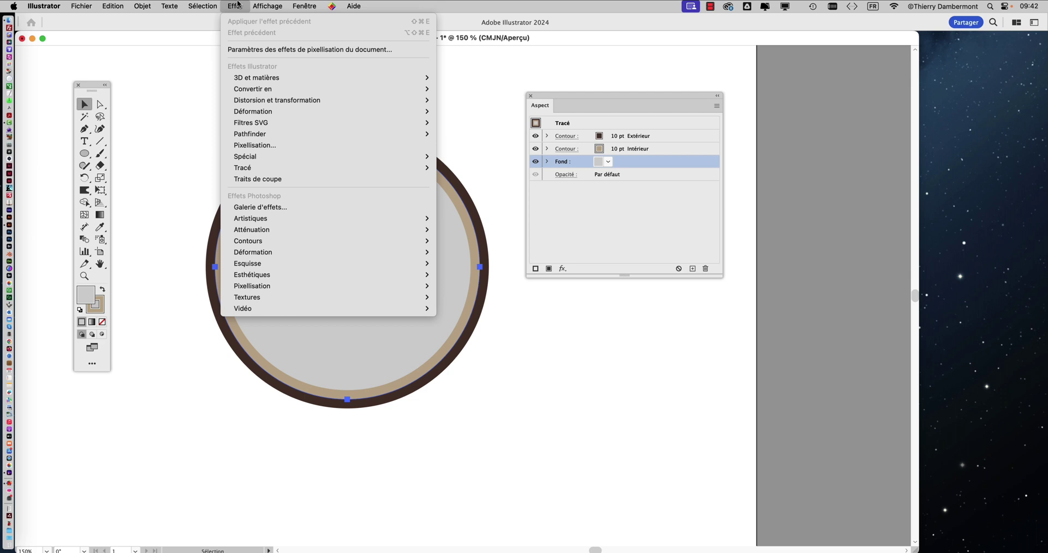
mouse_move(269, 172)
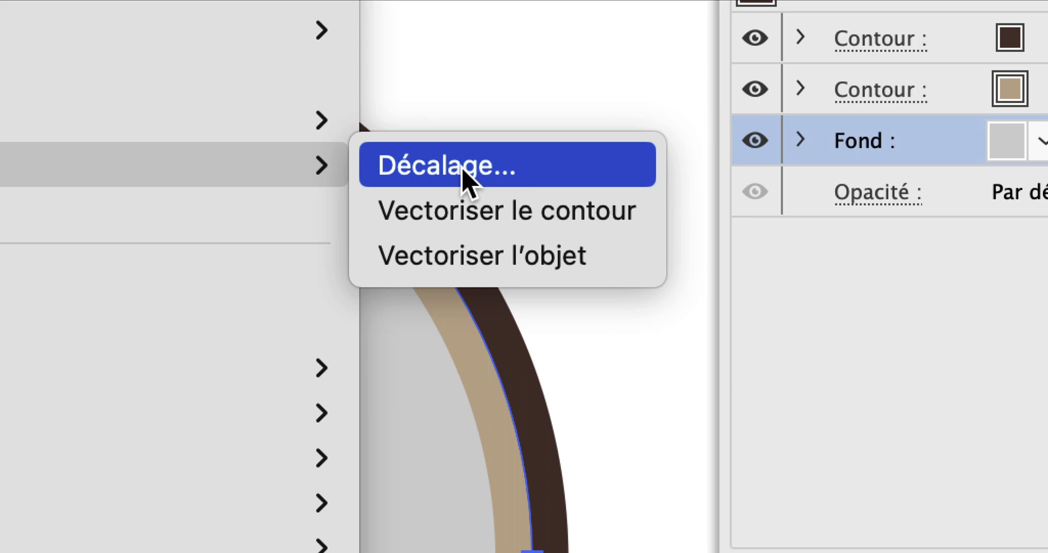
left_click(462, 171)
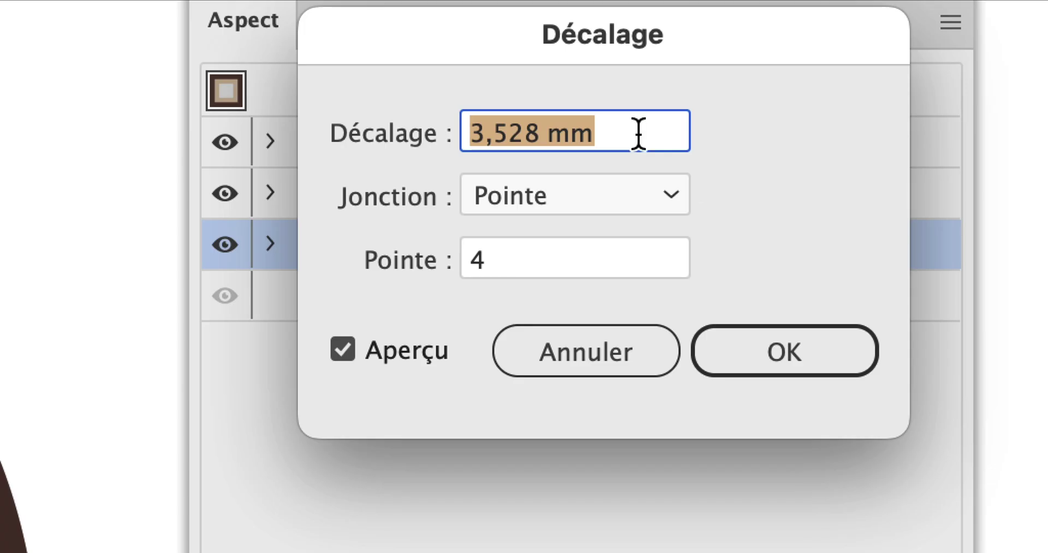
type("15")
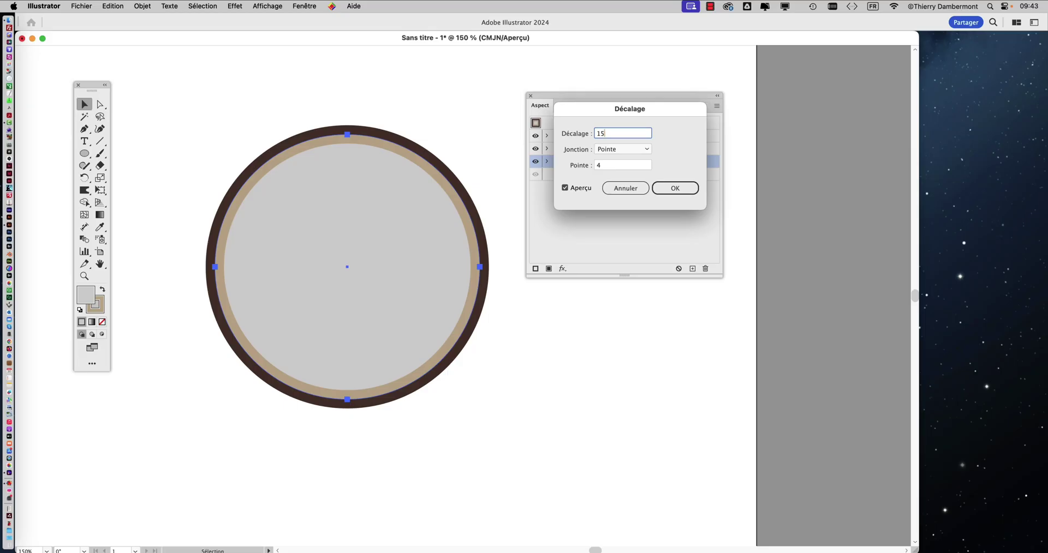
key("Tab")
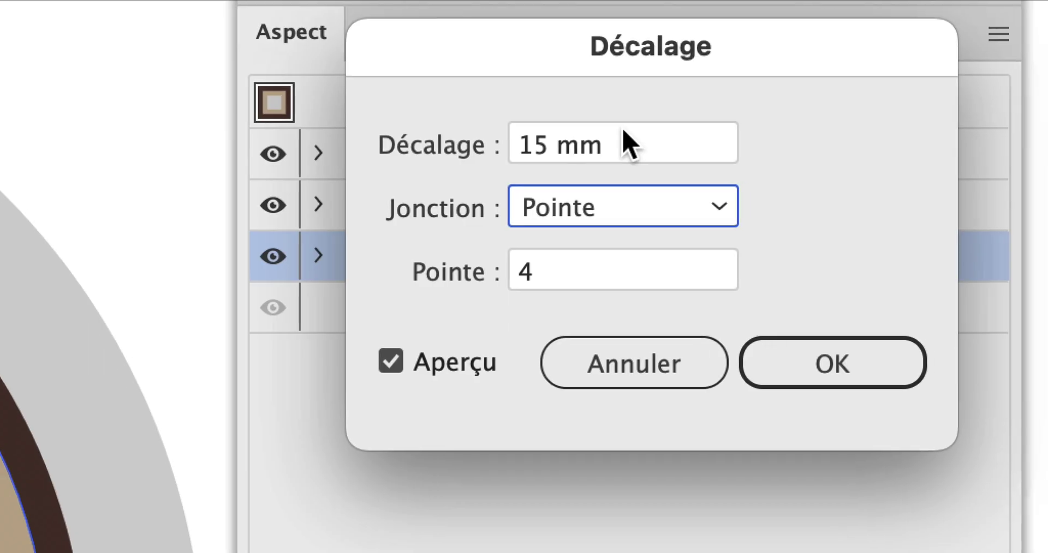
- Set the fill's offset to -10 mm, apply the effect and move the appearance attributes farther from the circle
left_click(628, 144)
type("-10")
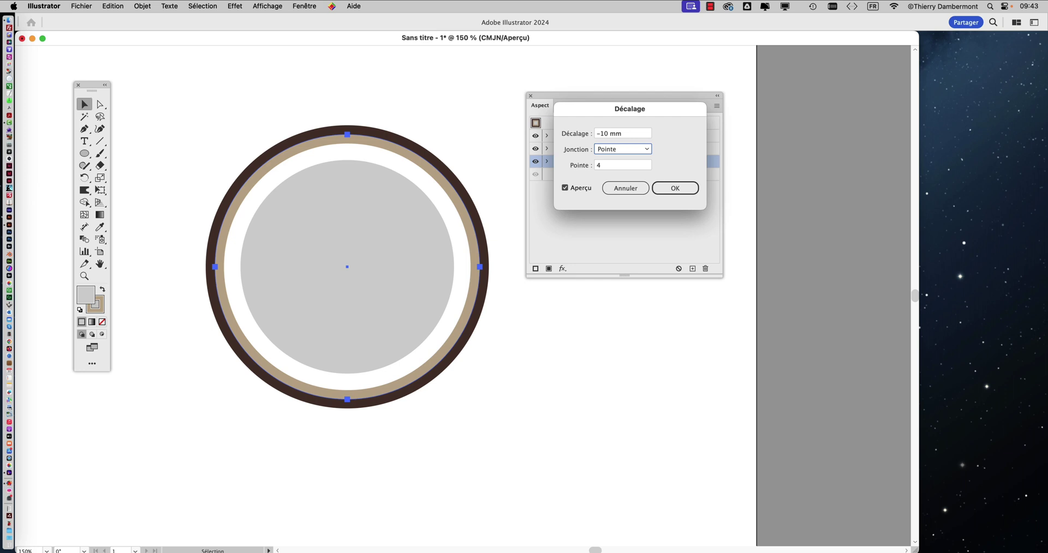
left_click(675, 188)
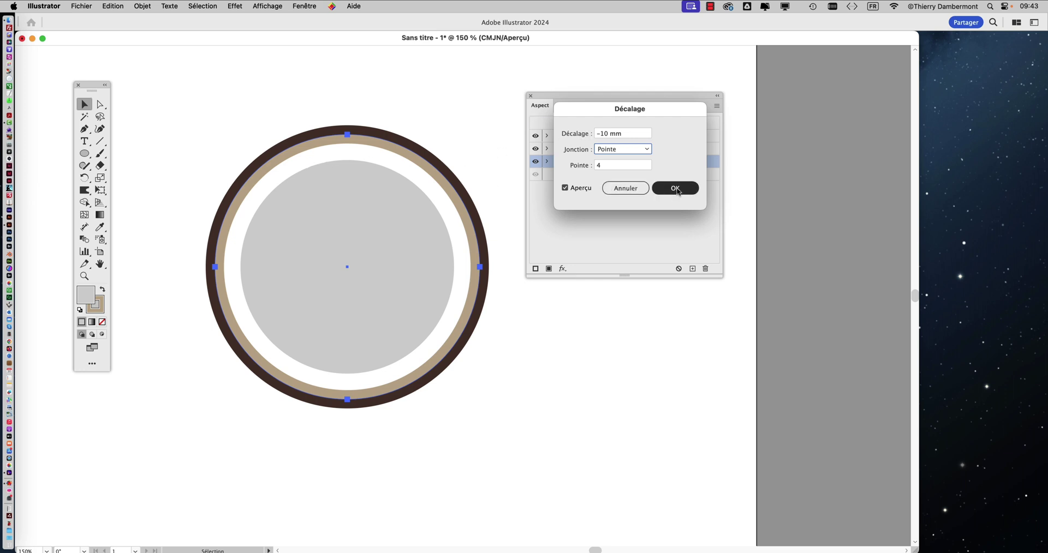
left_click_drag(570, 104, 625, 104)
- Draw an upright rectangle over the circle's upper left part, without a stroke and with the blue fill 0572A3
left_click(85, 153)
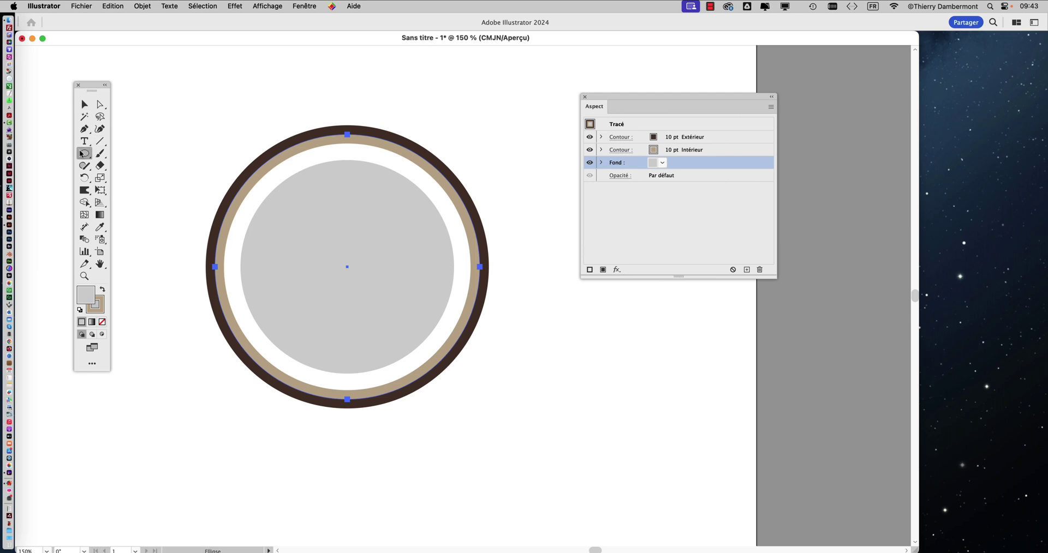
left_click(126, 153)
left_click_drag(184, 89, 284, 256)
key("x")
key("F6")
key("slash")
key("x")
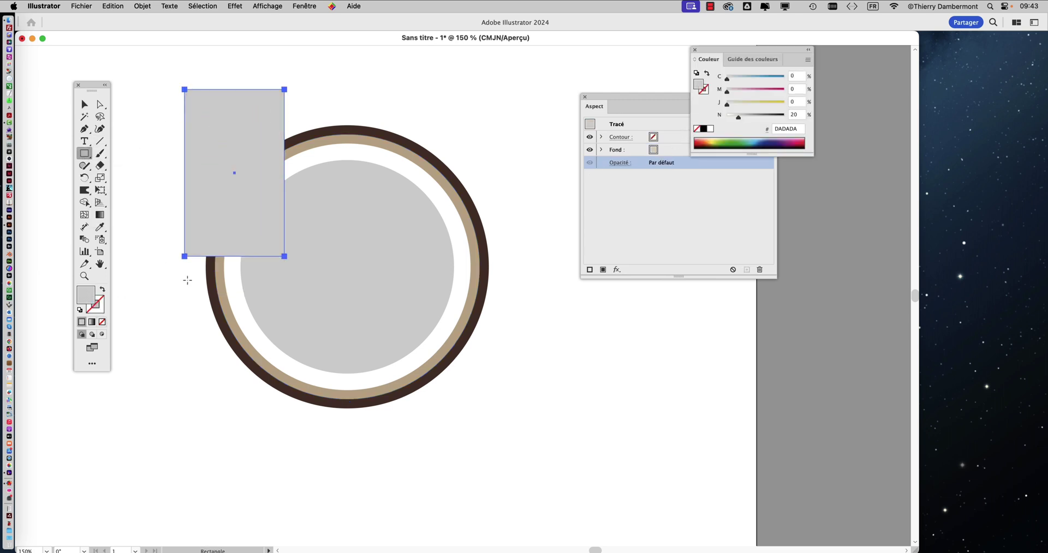
left_click(757, 143)
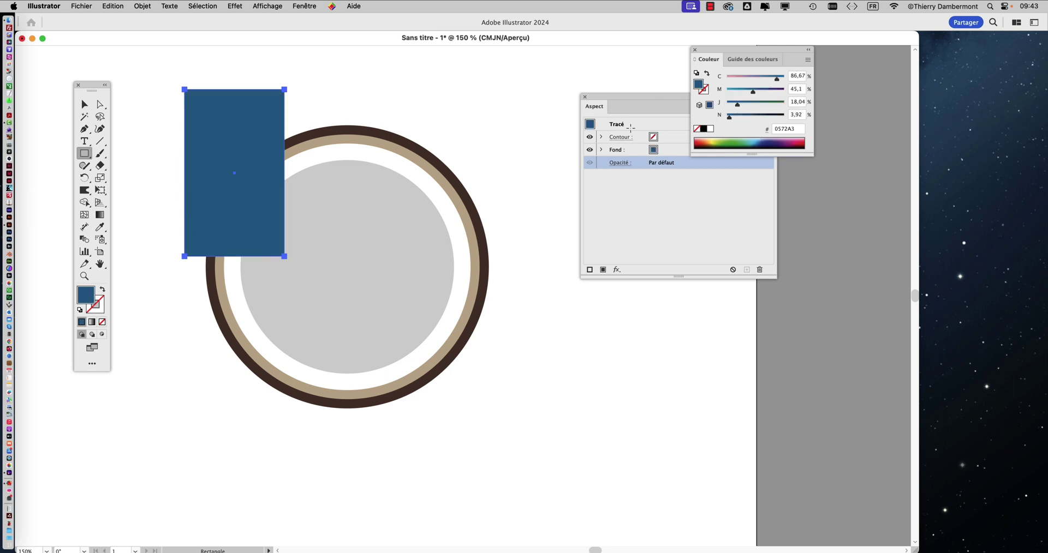
- Send the blue rectangle to the back and move it beneath the circle's upper right part
left_click(142, 6)
mouse_move(175, 26)
left_click(314, 66)
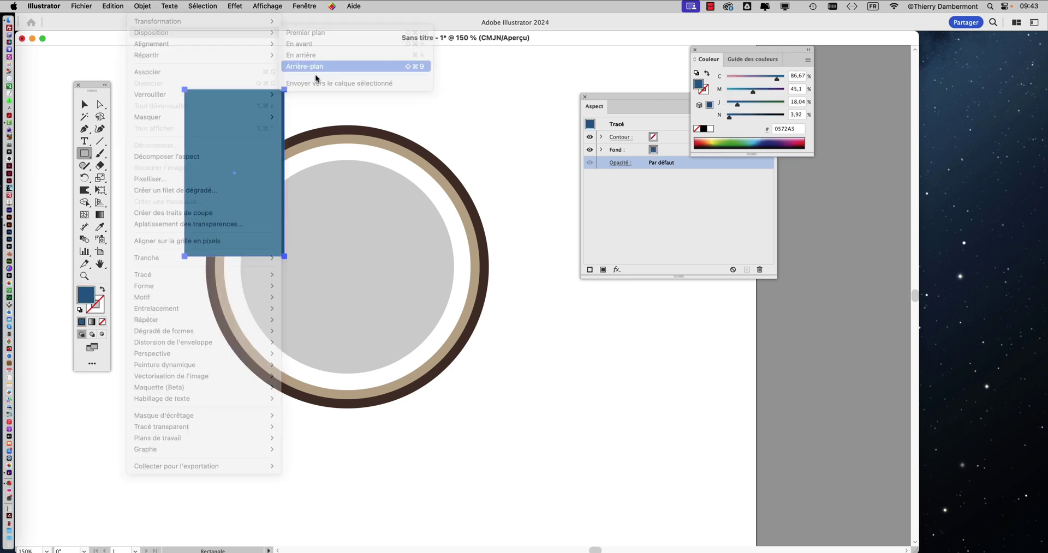
left_click(84, 104)
left_click_drag(220, 132, 407, 107)
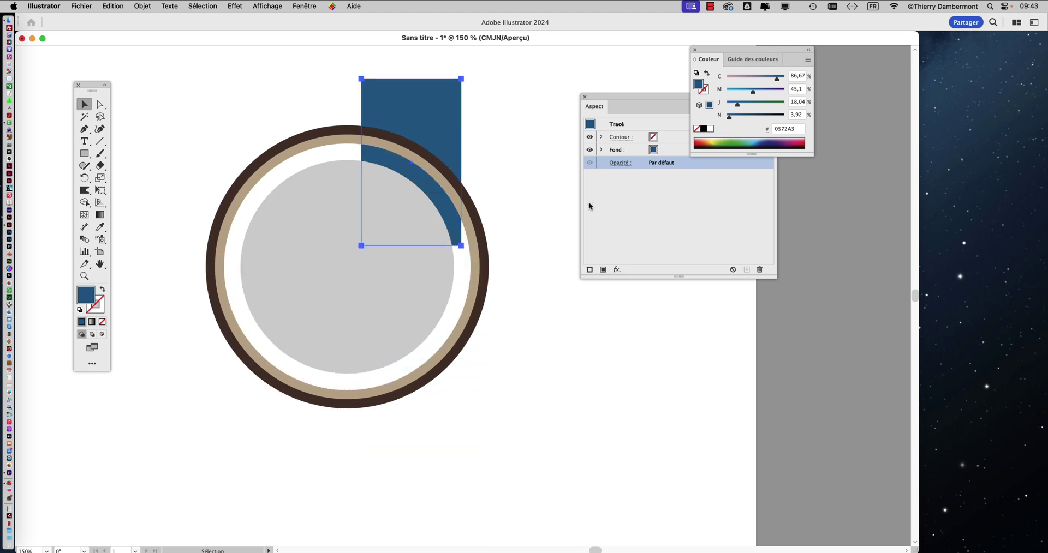
- Select the circle and make its grey fill the active appearance attribute
left_click(328, 140)
left_click(708, 164)
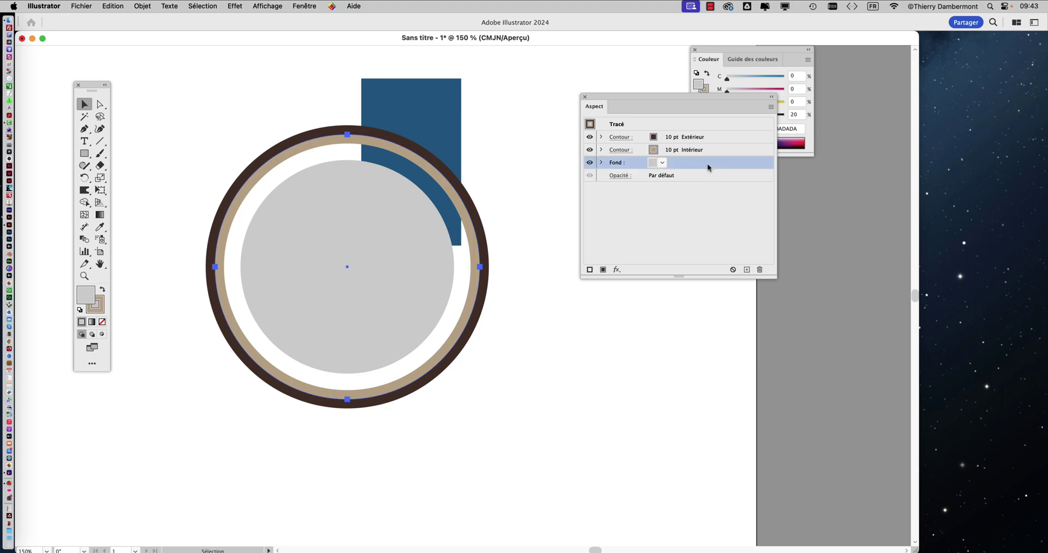